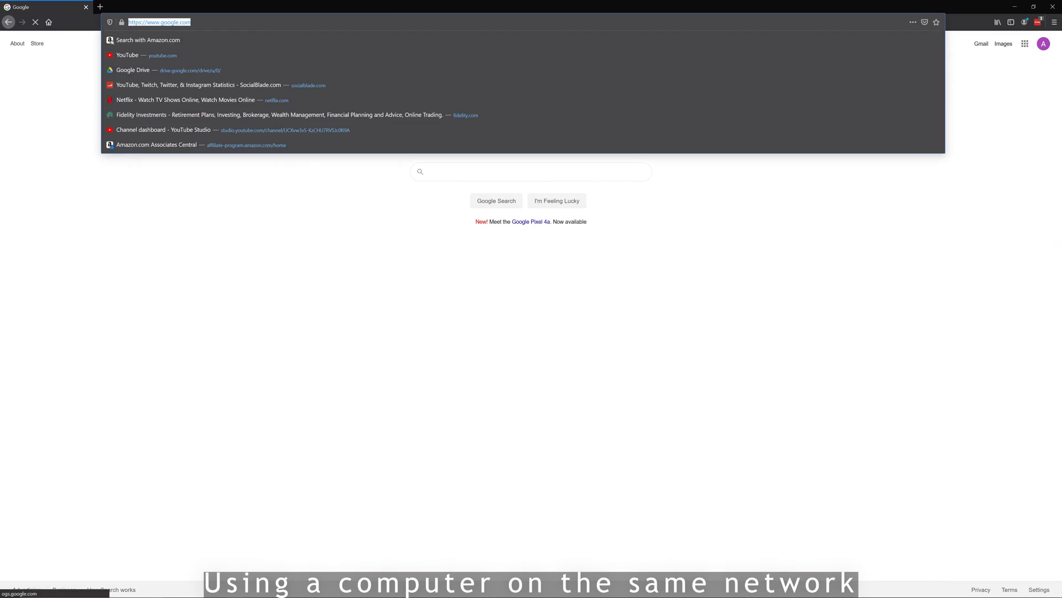
- Go to find.synology.com in Firefox so Web Assistant finds the NAS
type("find.synology.com/")
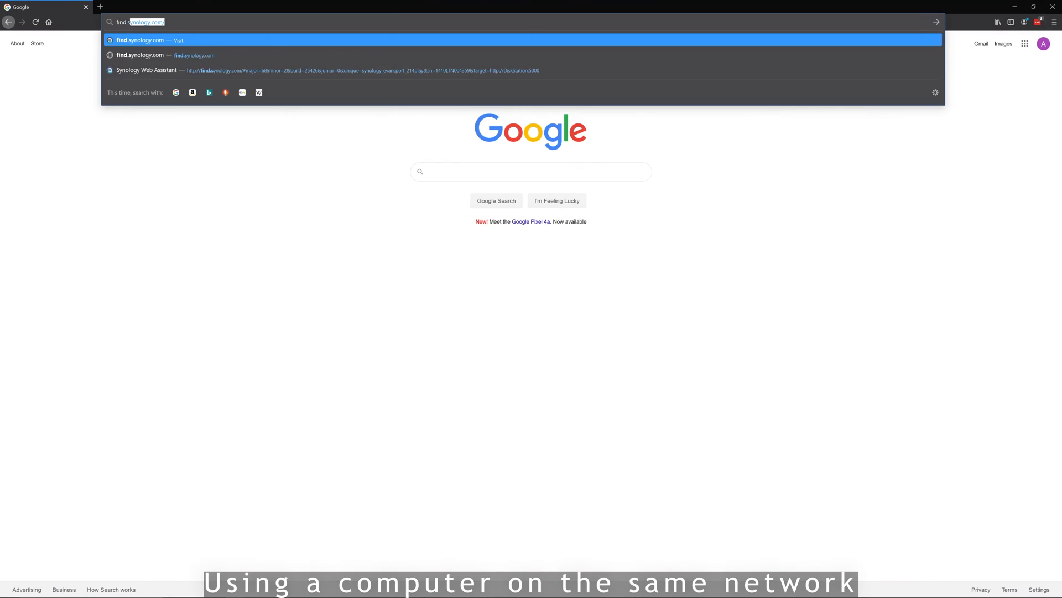
key("Return")
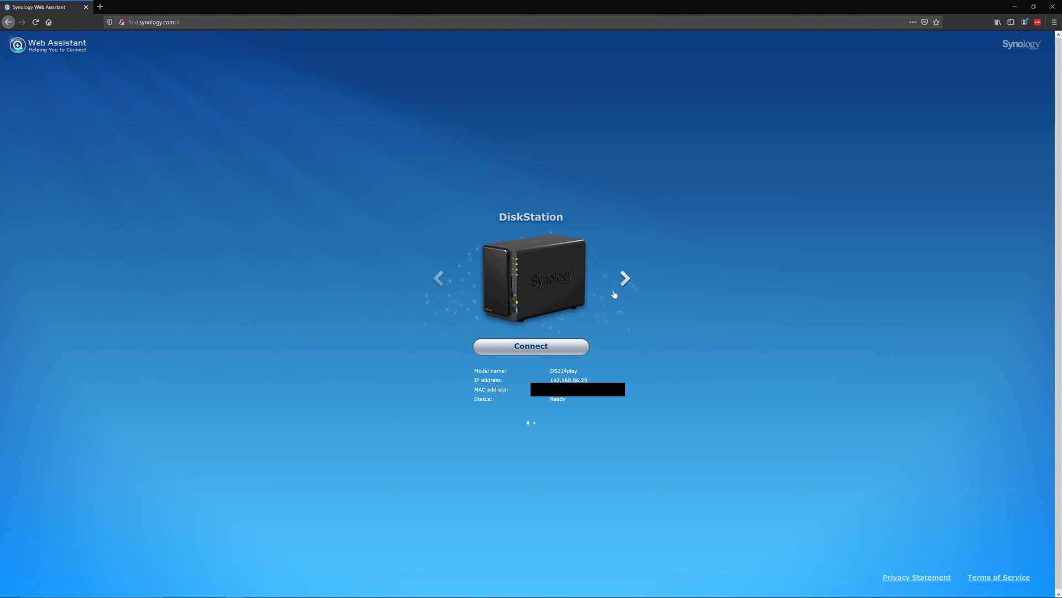
- Connect to the DS220+, accept the EULA, and install DSM, agreeing to erase both disks
left_click(626, 279)
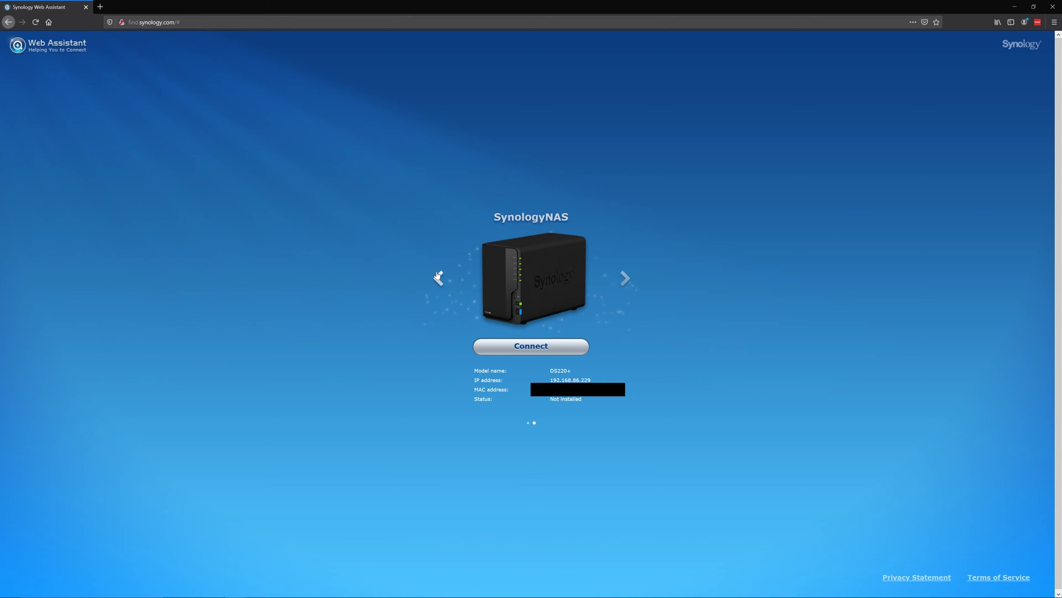
left_click(550, 347)
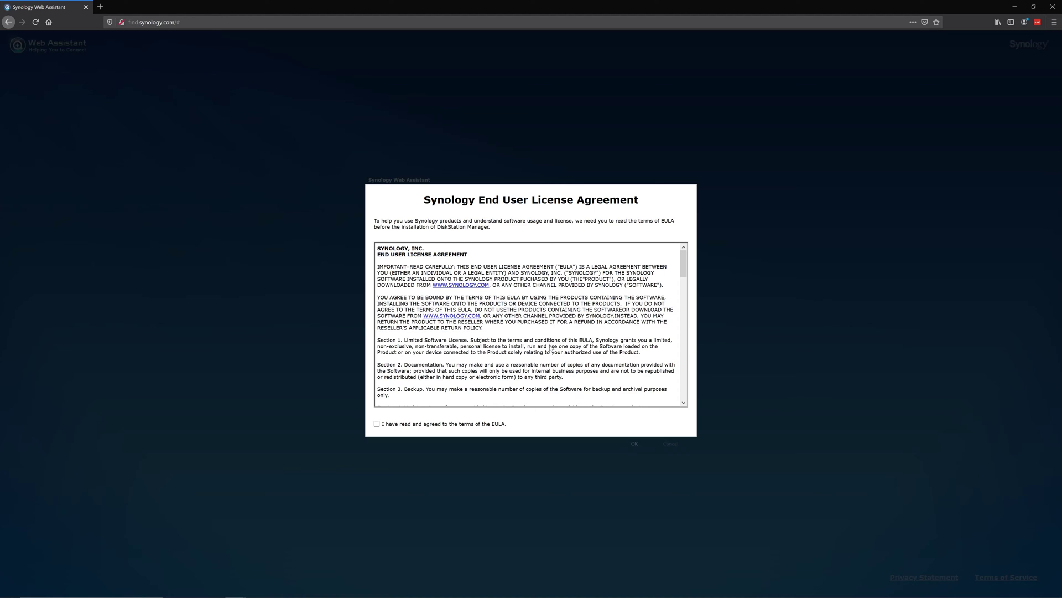
left_click(481, 423)
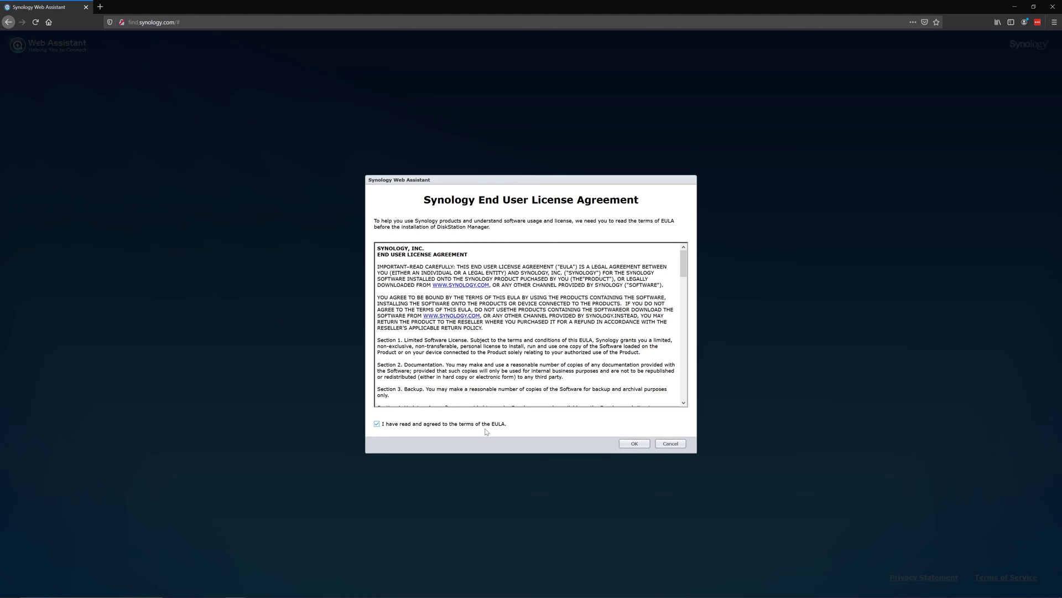
left_click(645, 445)
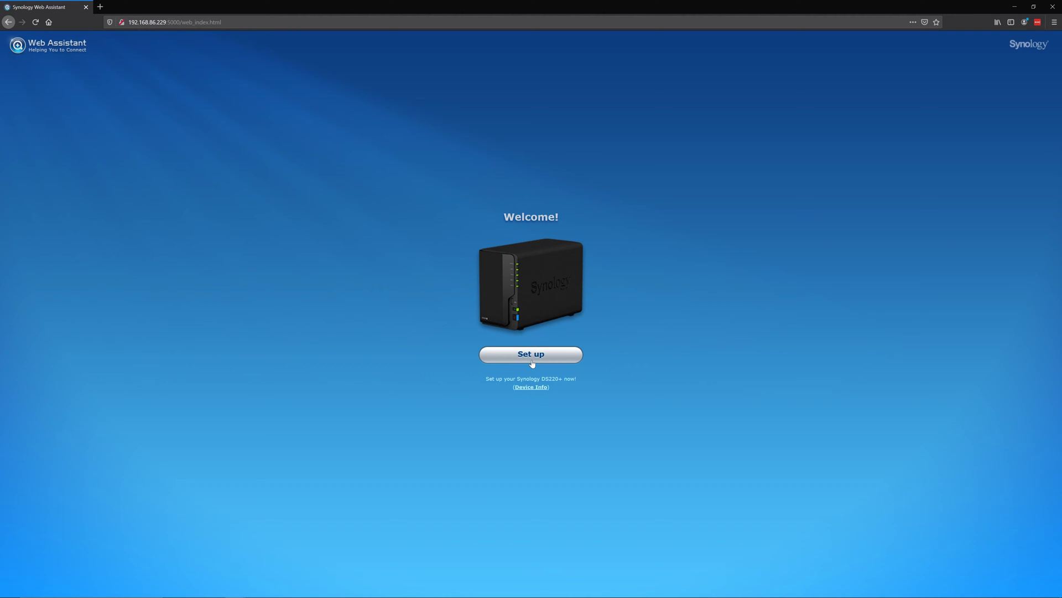
left_click(532, 362)
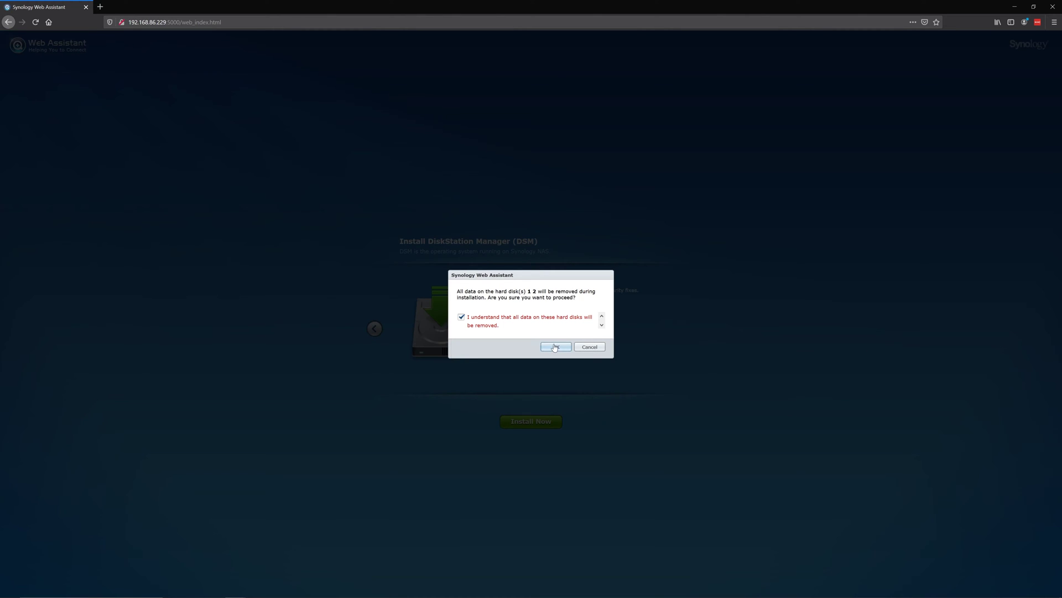
left_click(556, 346)
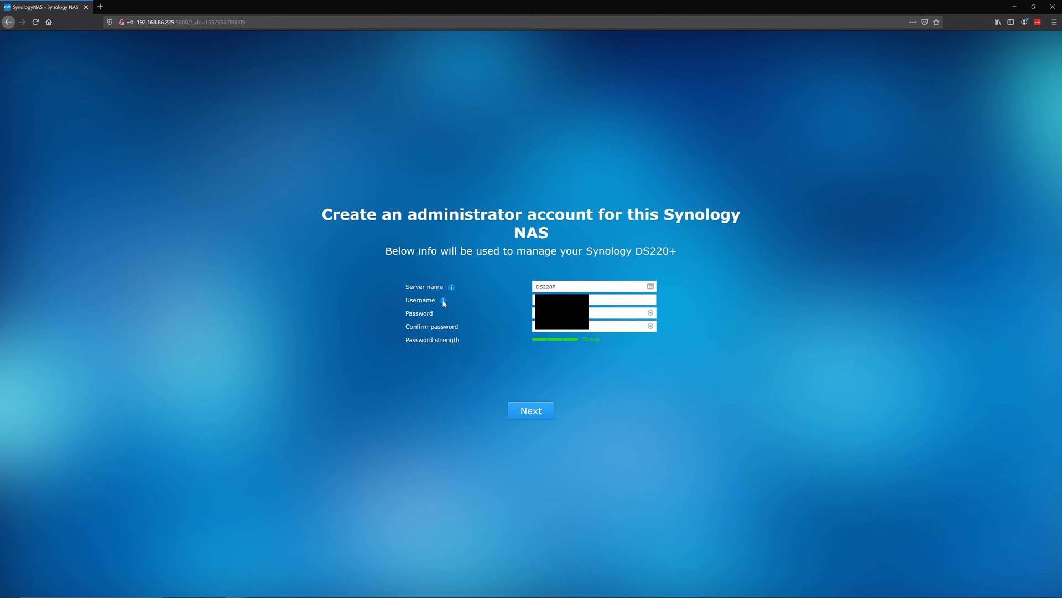
- Create the DS220P administrator account and set up QuickConnect with an existing Synology Account
mouse_move(444, 302)
left_click(537, 416)
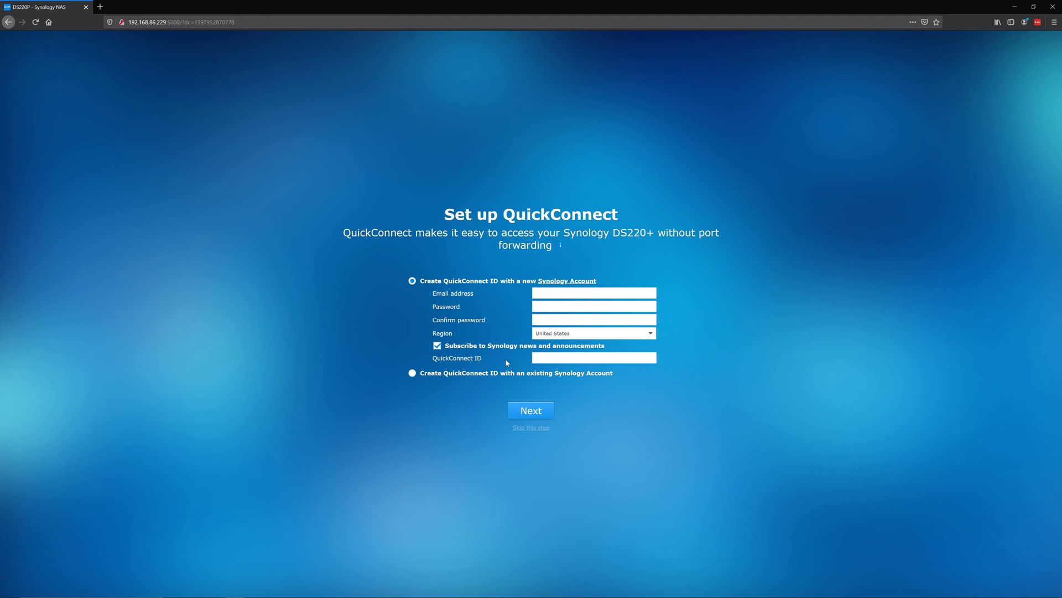
left_click(481, 374)
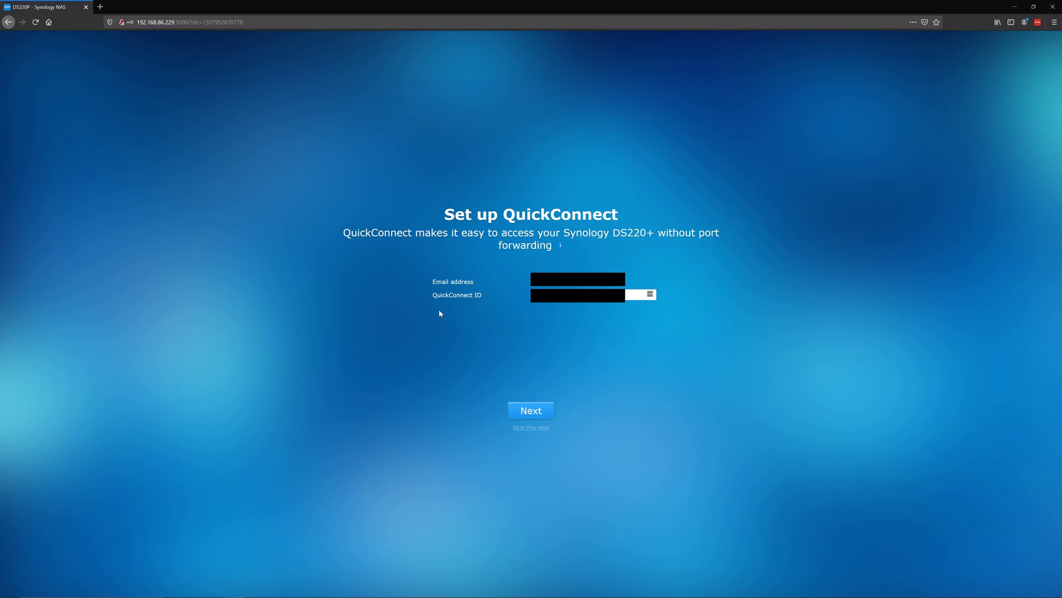
left_click(535, 412)
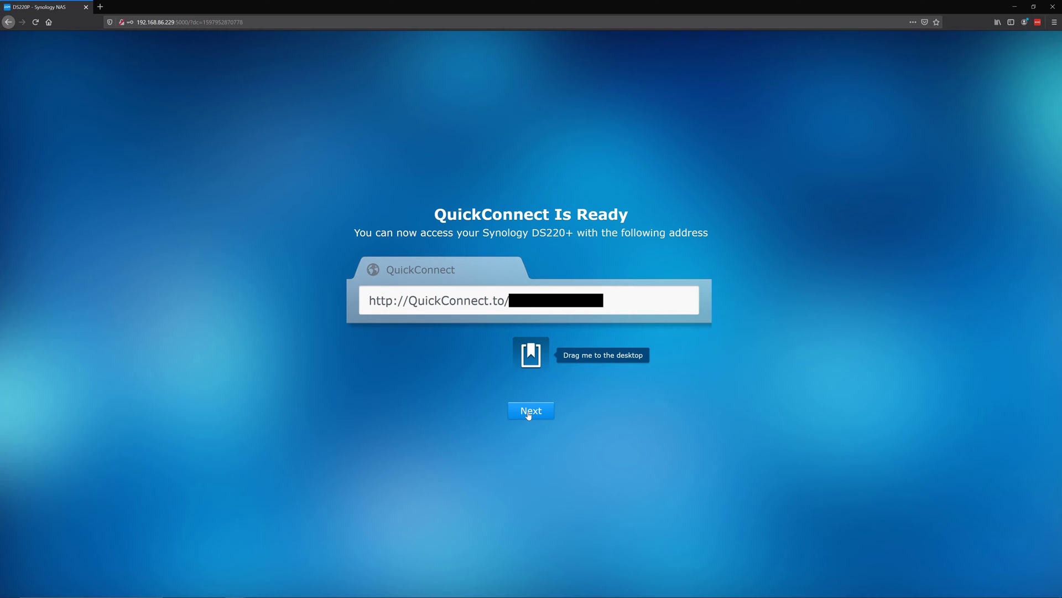
left_click(528, 414)
- Finish the wizard, skip the Smart Update prompt, decline device analytics, and dismiss the tip
left_click(529, 414)
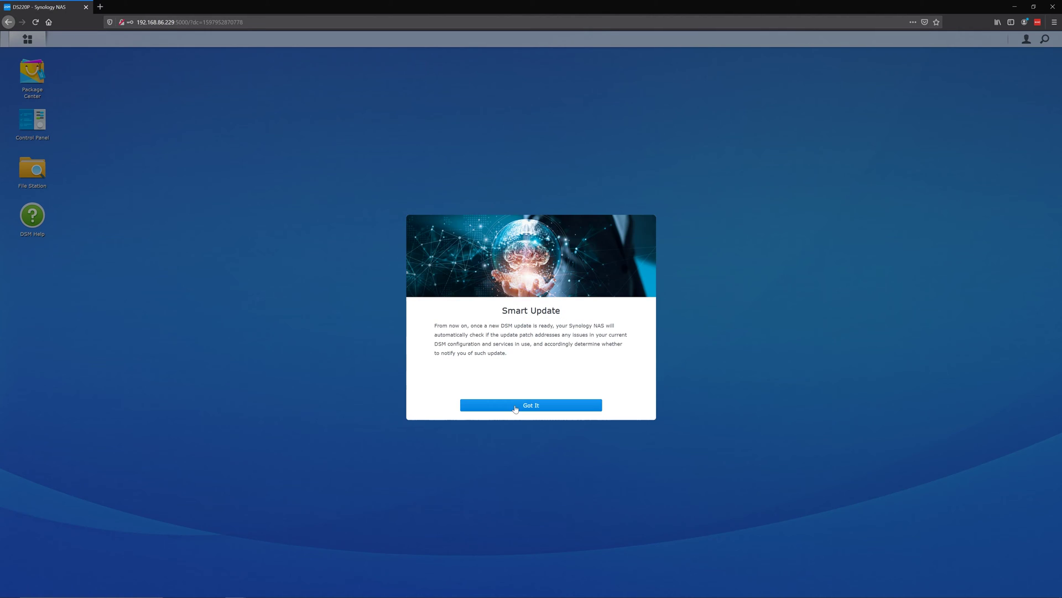
left_click(515, 407)
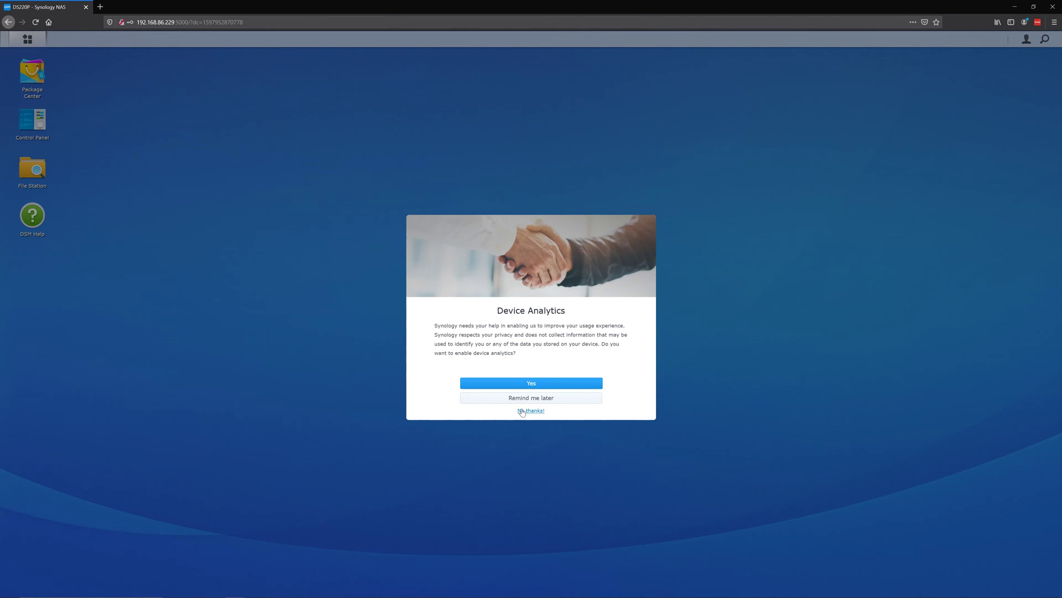
left_click(532, 411)
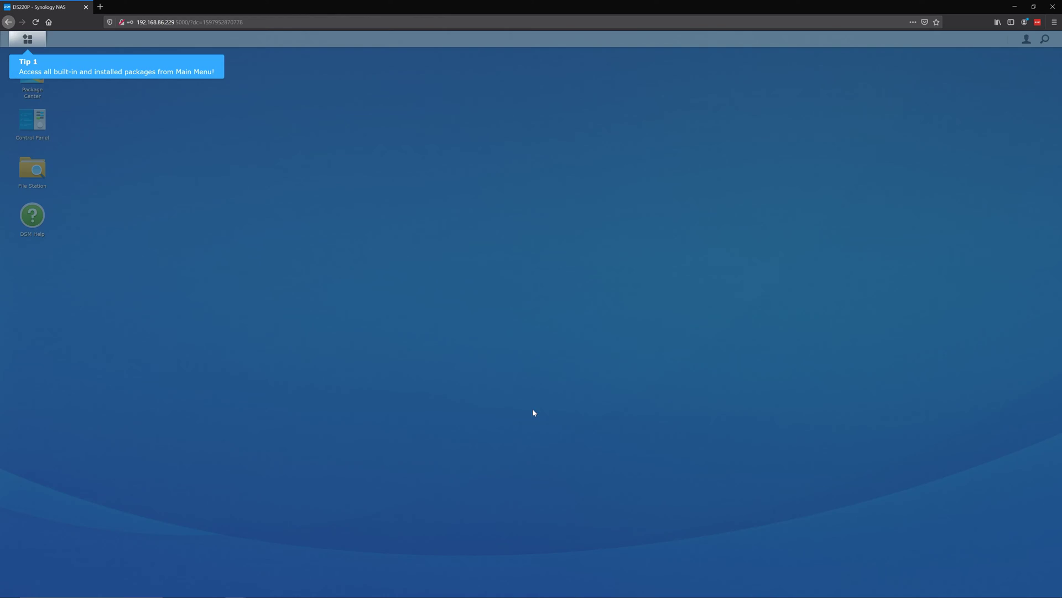
left_click(130, 137)
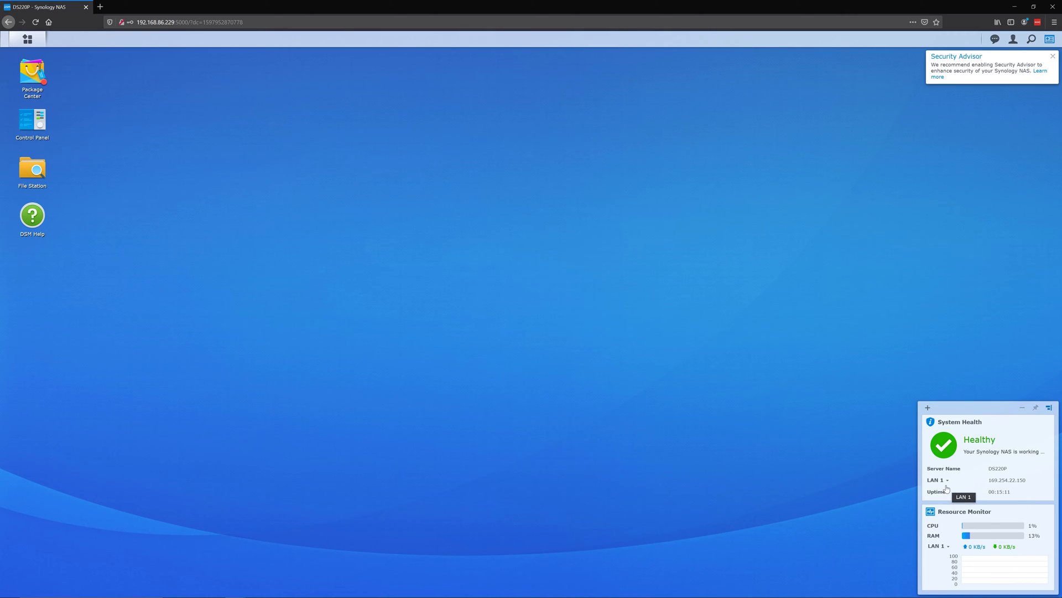
- Check the user account menu twice, then launch Package Center
left_click(1013, 39)
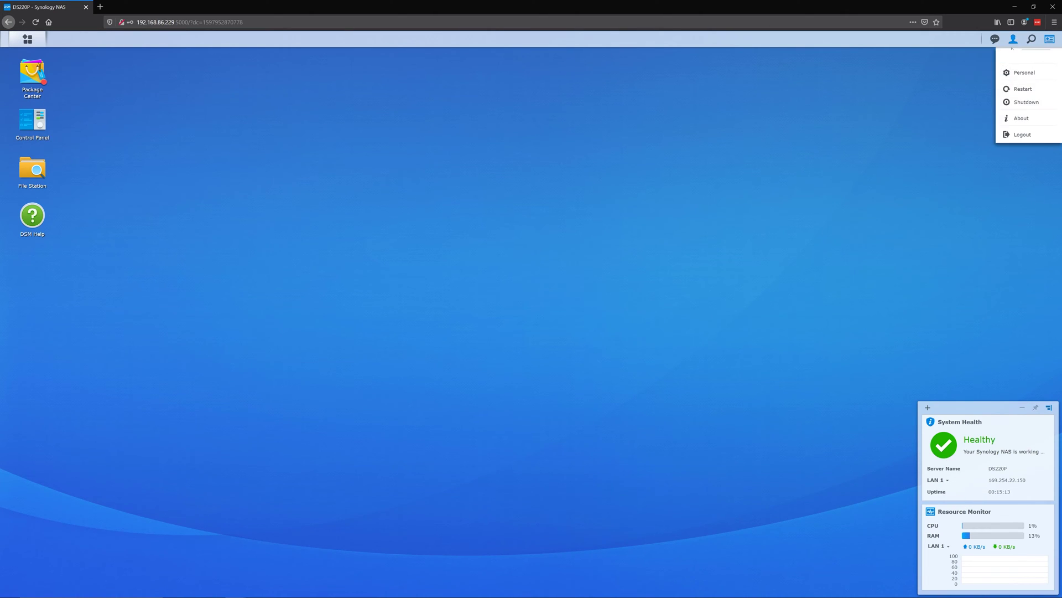
left_click(905, 100)
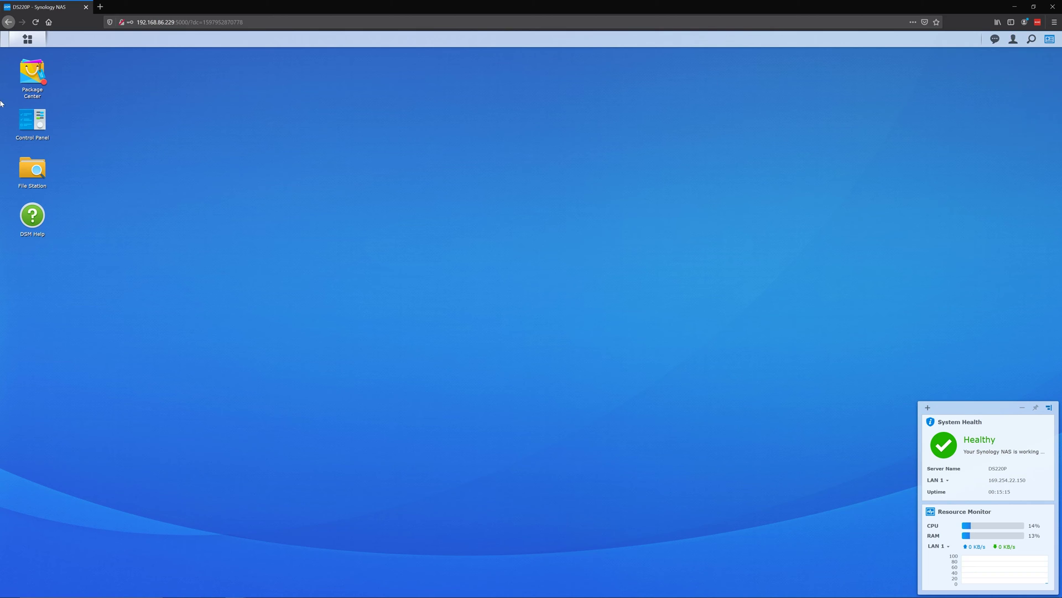
left_click(1013, 42)
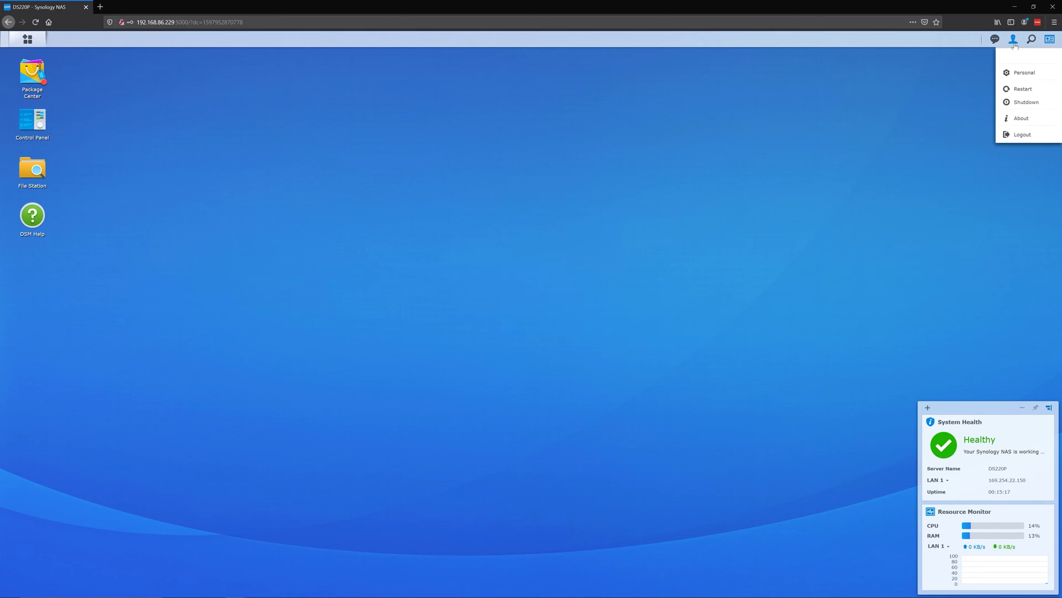
left_click(889, 109)
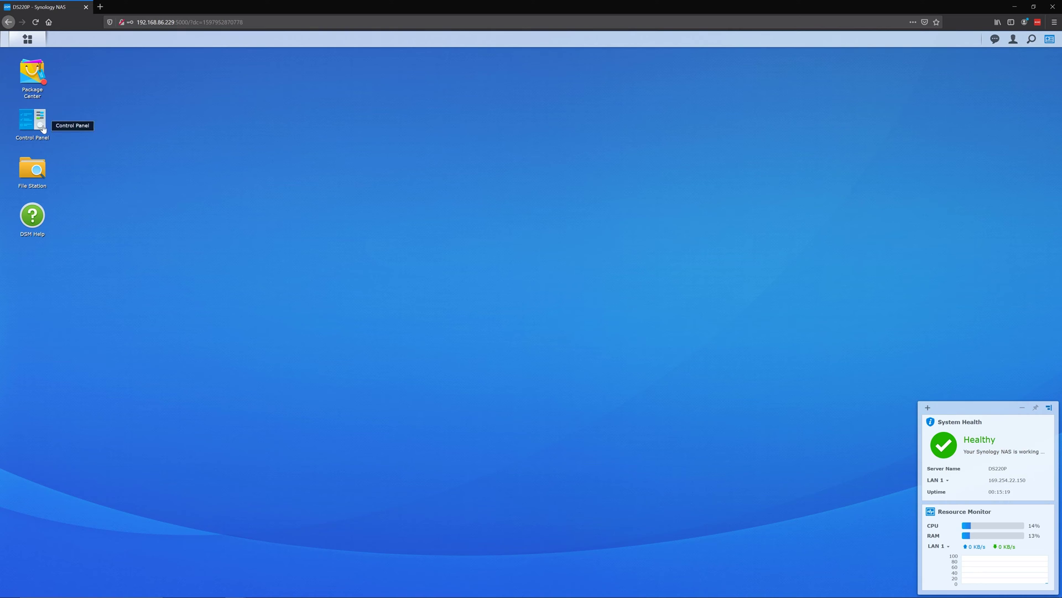
left_click(30, 84)
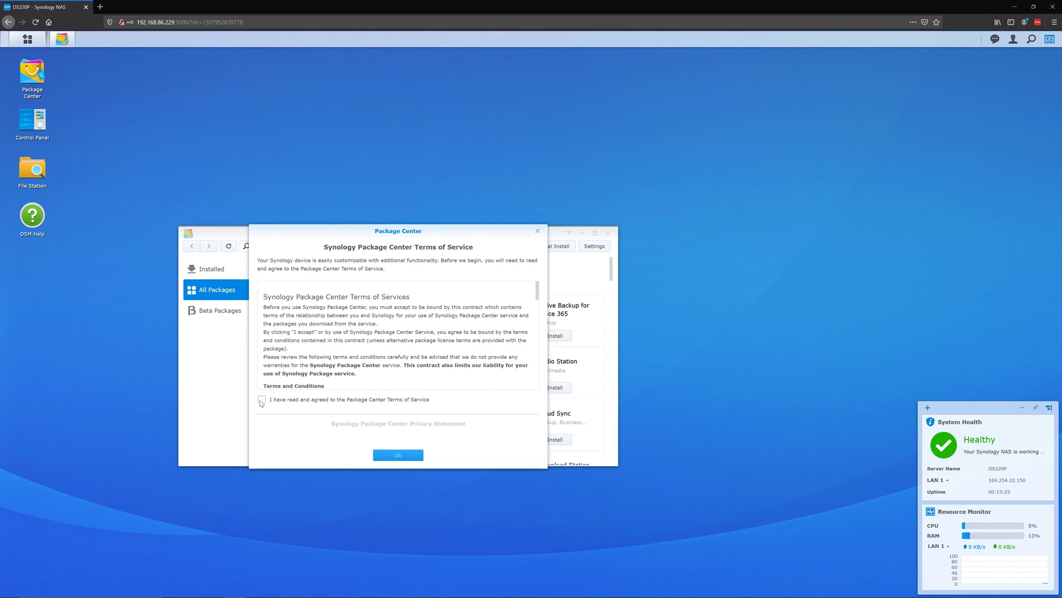
- Accept Package Center's terms and privacy statement, view installed package updates, then launch File Station
left_click(395, 455)
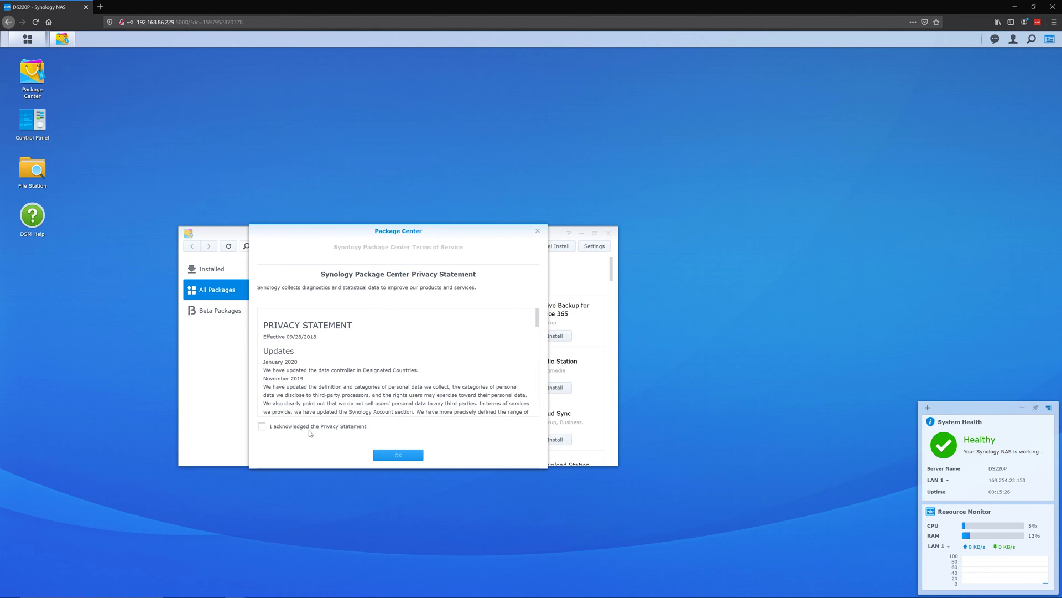
left_click(385, 456)
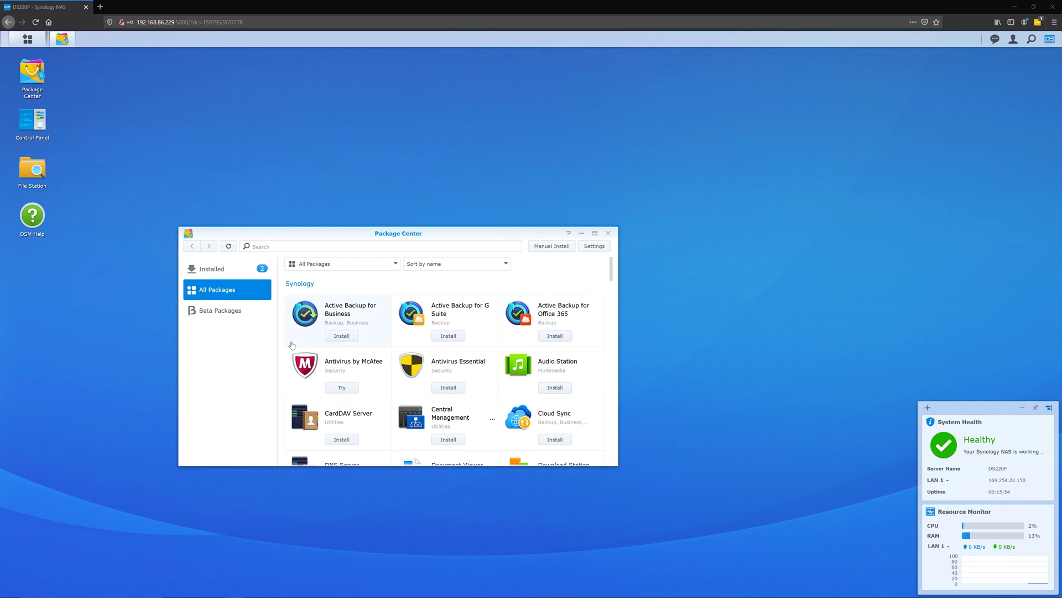
left_click(247, 275)
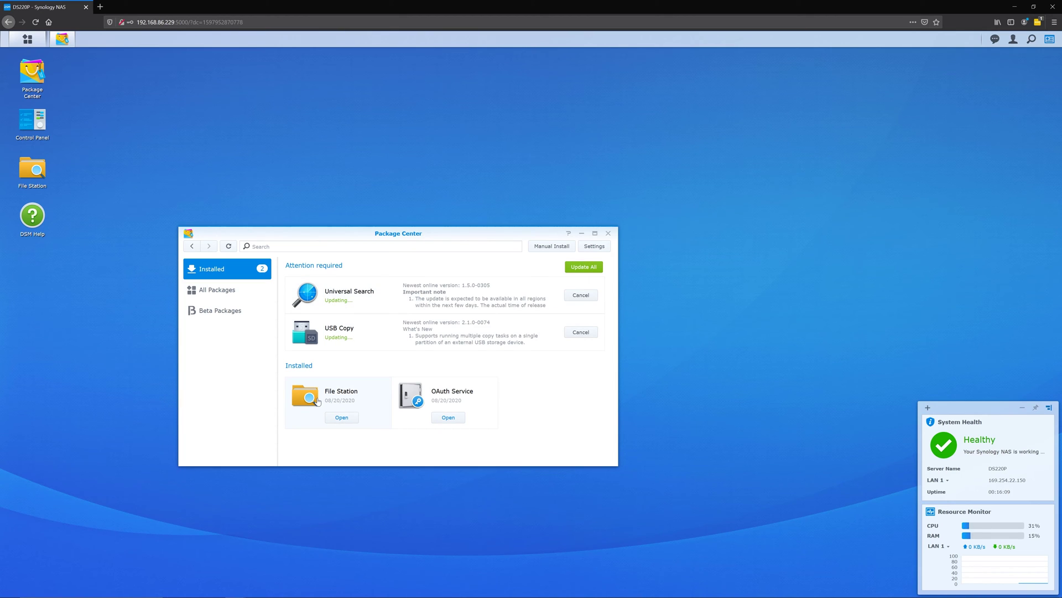
left_click(40, 170)
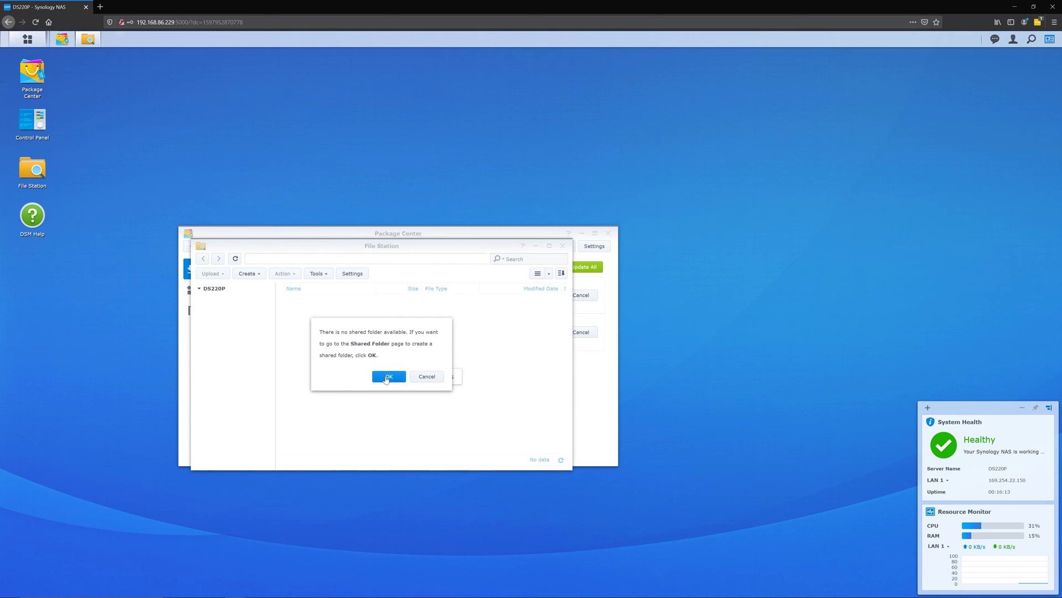
- Follow File Station's prompt to Storage Manager, confirm no volume exists, and start creating one
left_click(387, 378)
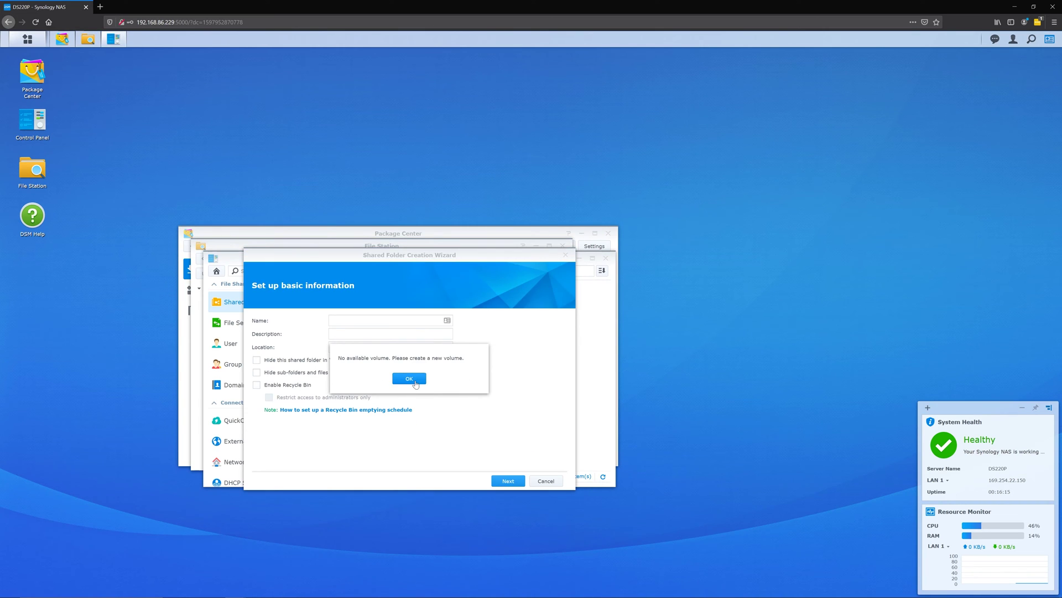
left_click(411, 382)
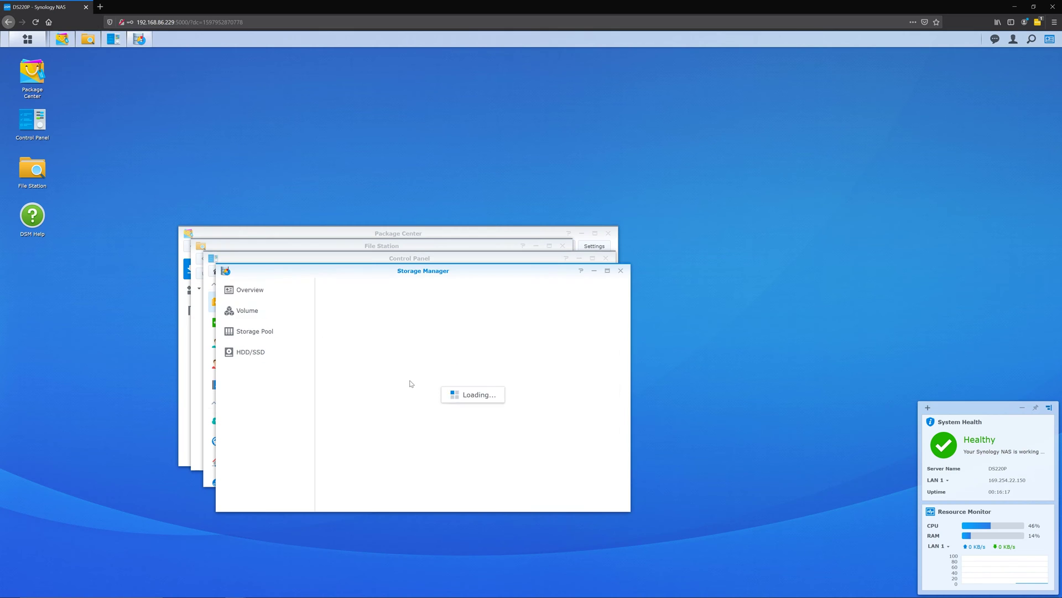
left_click_drag(383, 260, 517, 102)
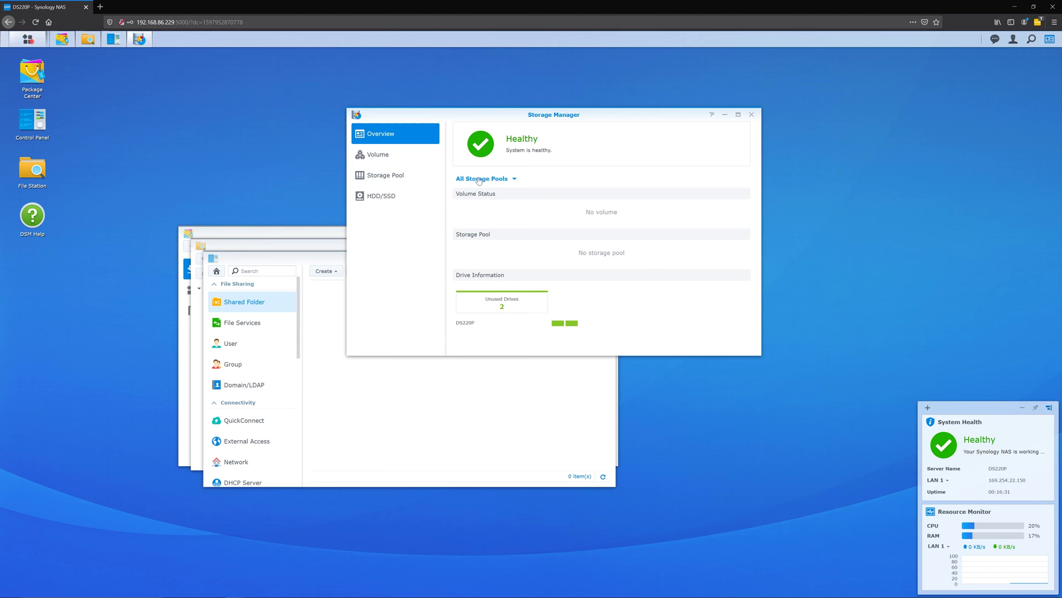
left_click(399, 158)
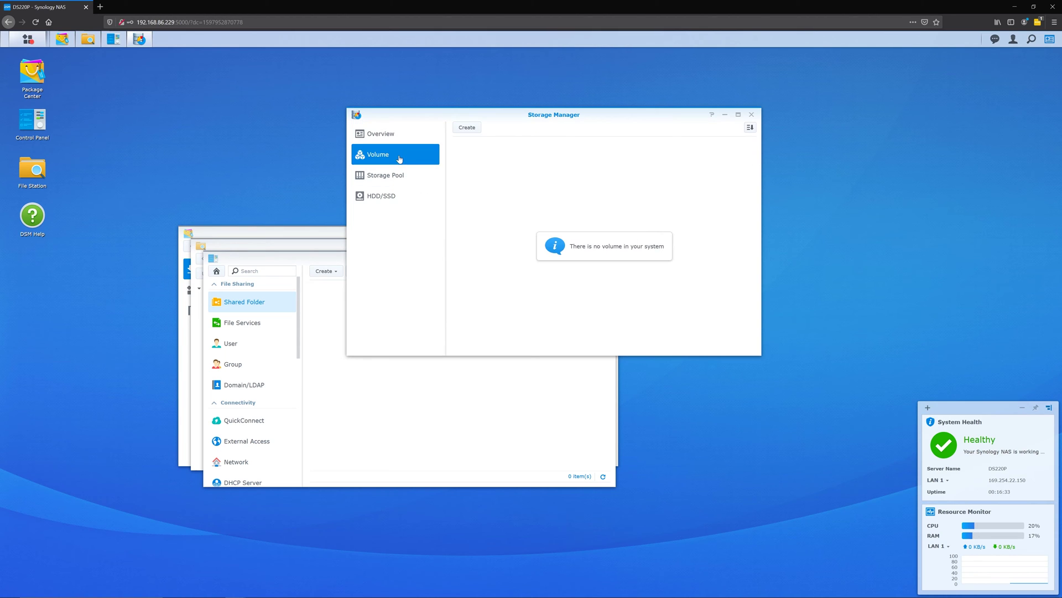
left_click(467, 128)
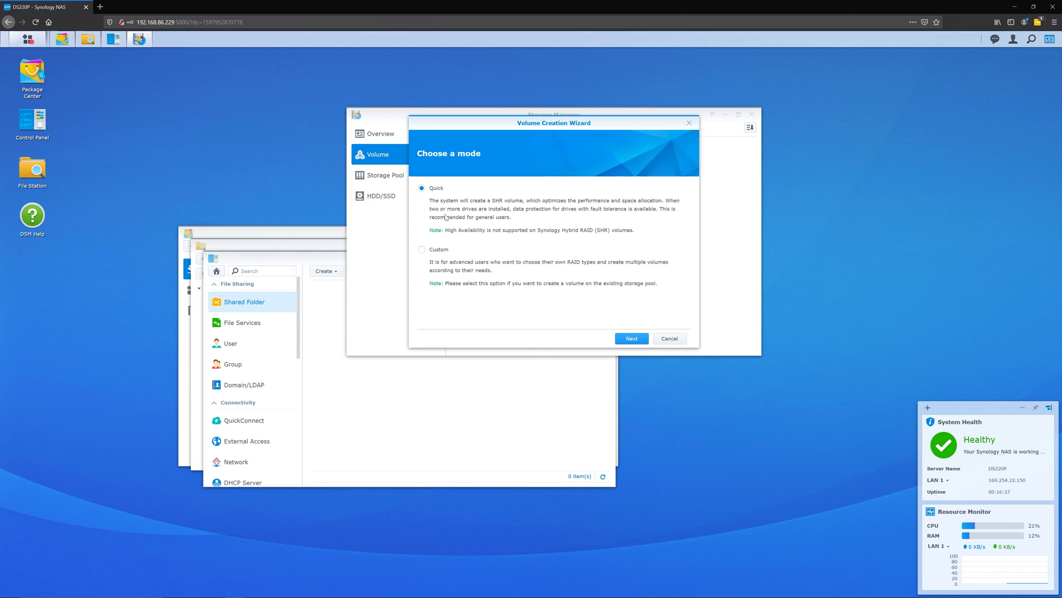
- Choose Custom mode with a new better-performance storage pool in the Volume Creation Wizard
left_click(438, 250)
left_click(624, 341)
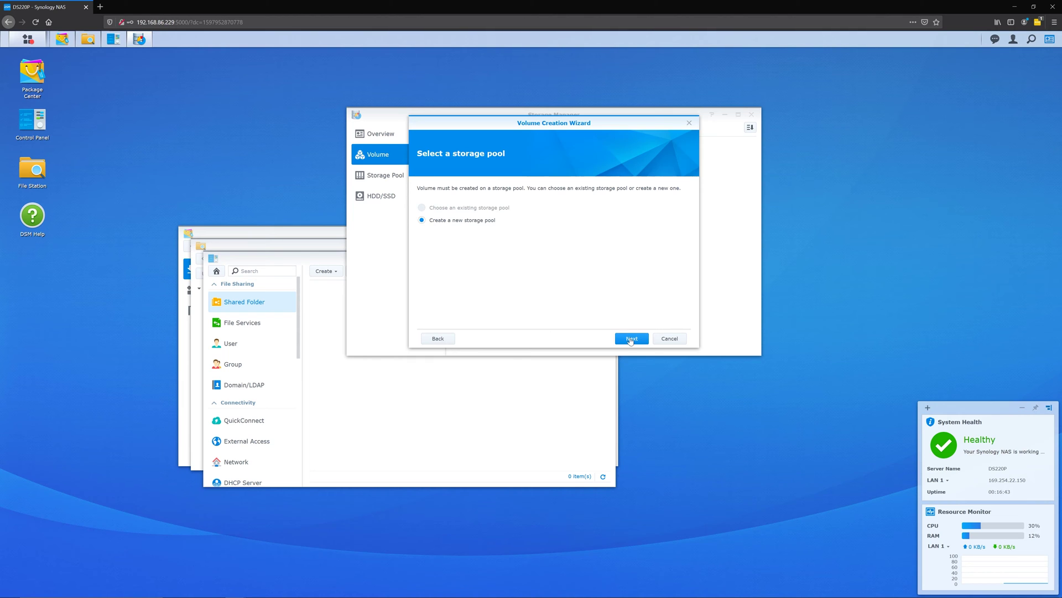
left_click(631, 342)
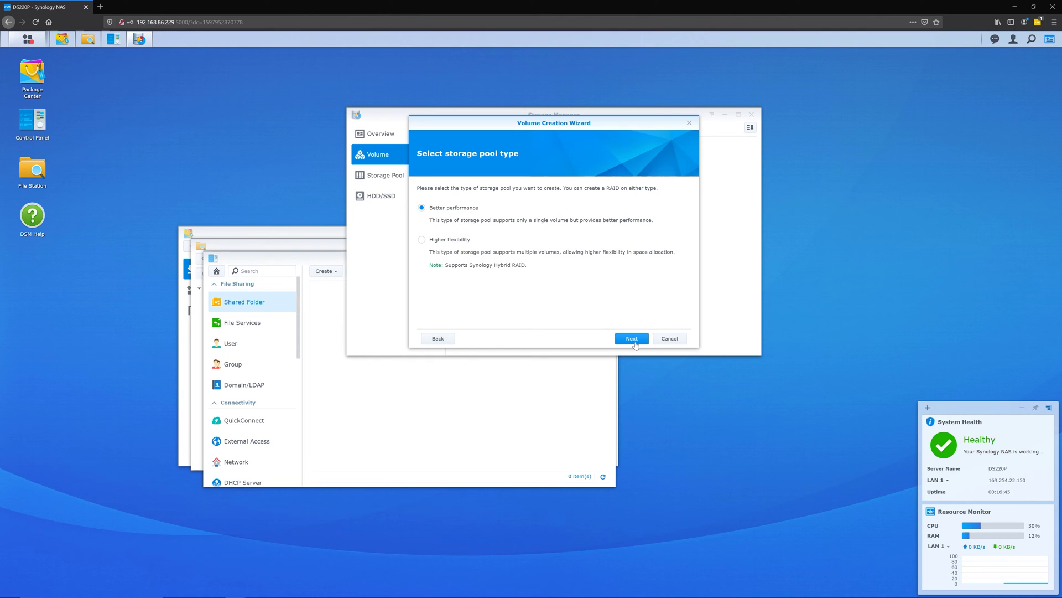
left_click(634, 342)
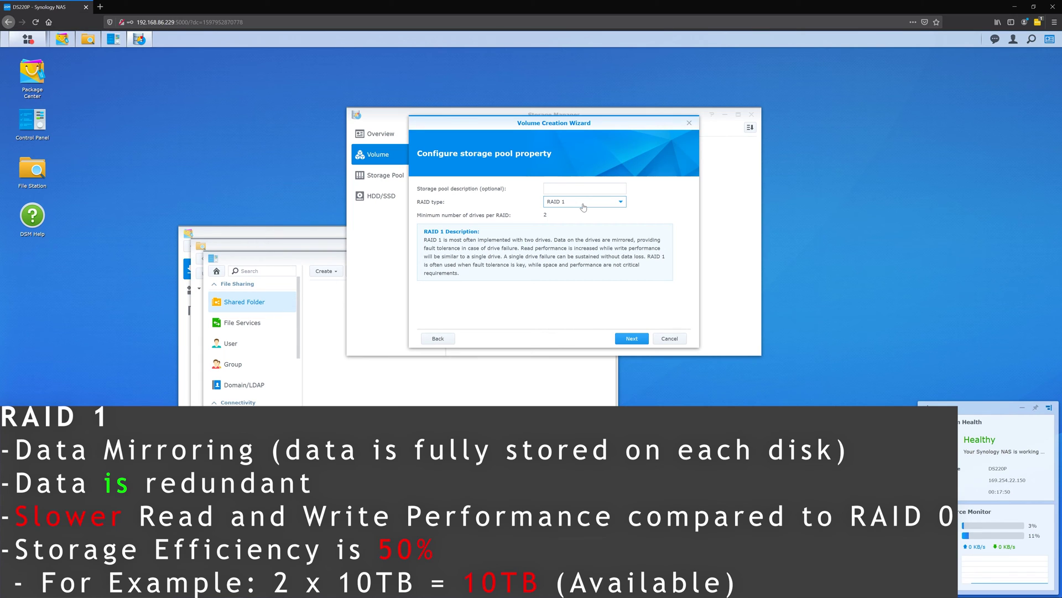
- Set the RAID type to RAID 0, use Drive 1 and Drive 2, and confirm the erase warning
left_click(583, 207)
left_click(581, 247)
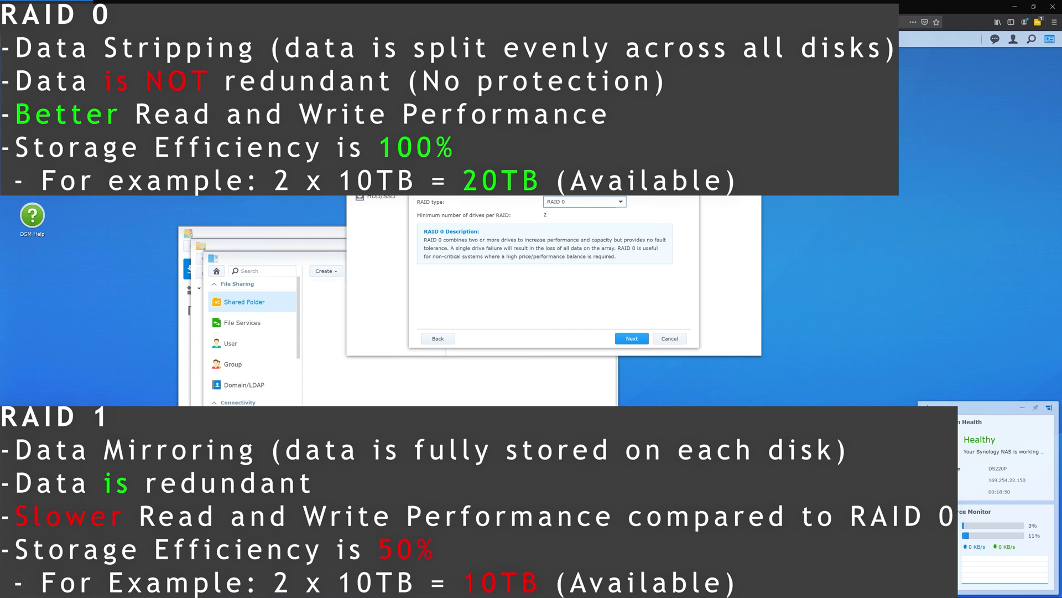
left_click(579, 204)
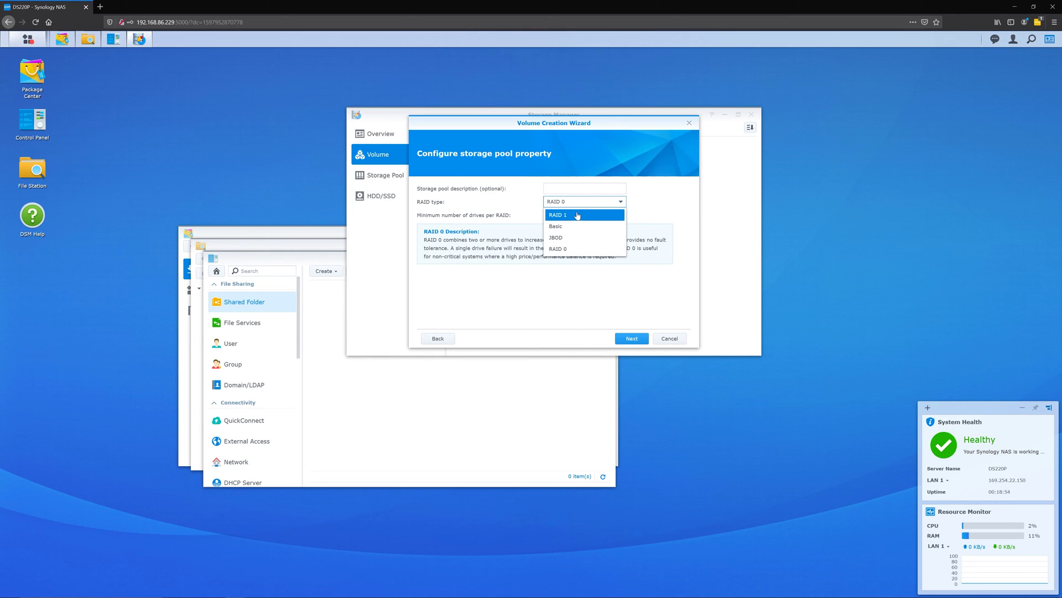
left_click(578, 215)
left_click(632, 338)
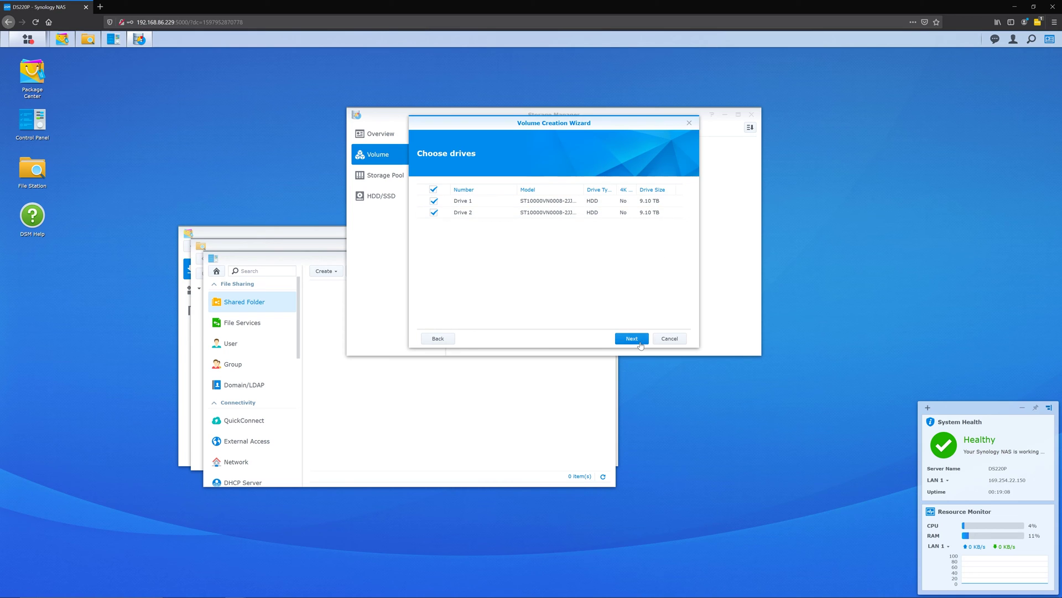
left_click(641, 346)
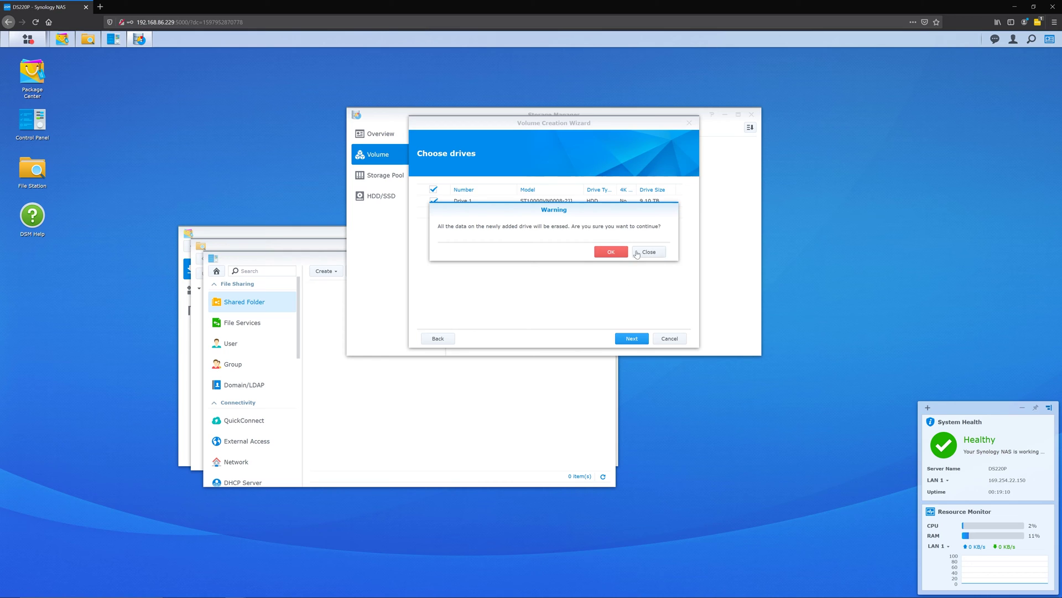
left_click(611, 252)
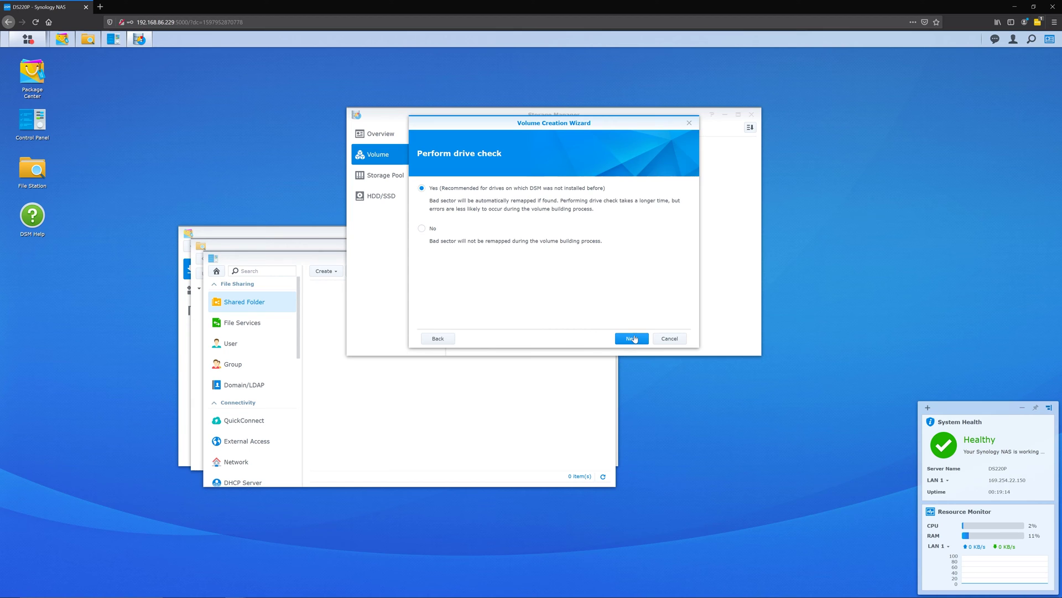
- Keep the drive check and Btrfs, allocate the maximum capacity, and apply to build Volume 1
left_click(634, 338)
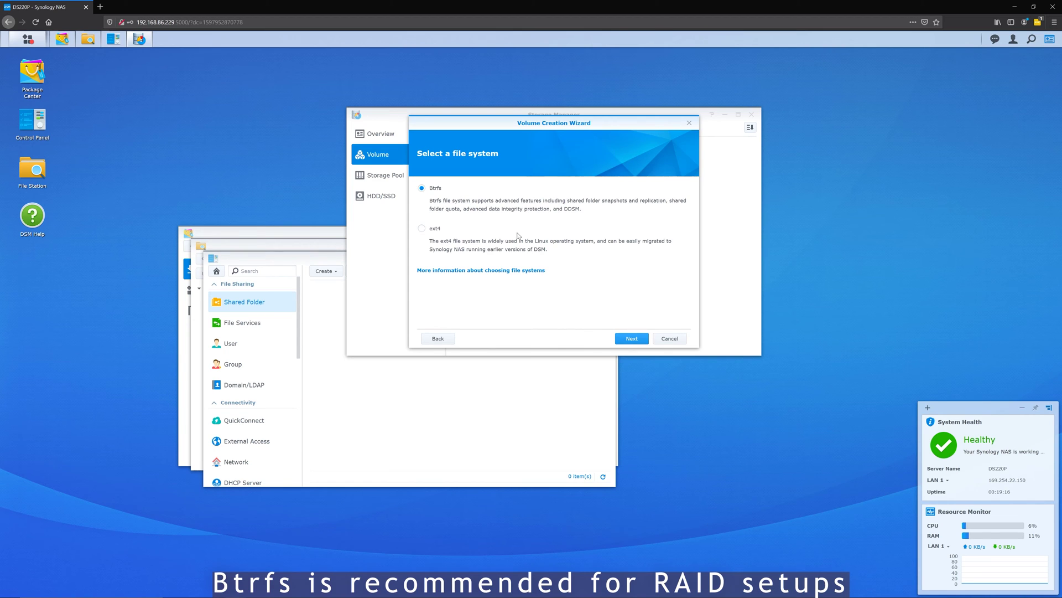
left_click(632, 338)
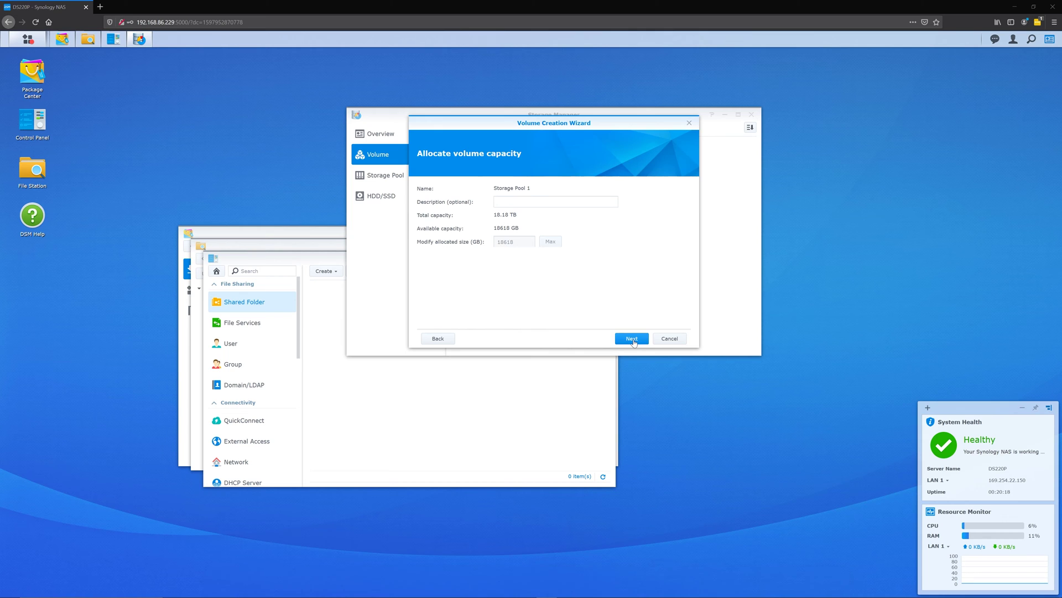
left_click(633, 339)
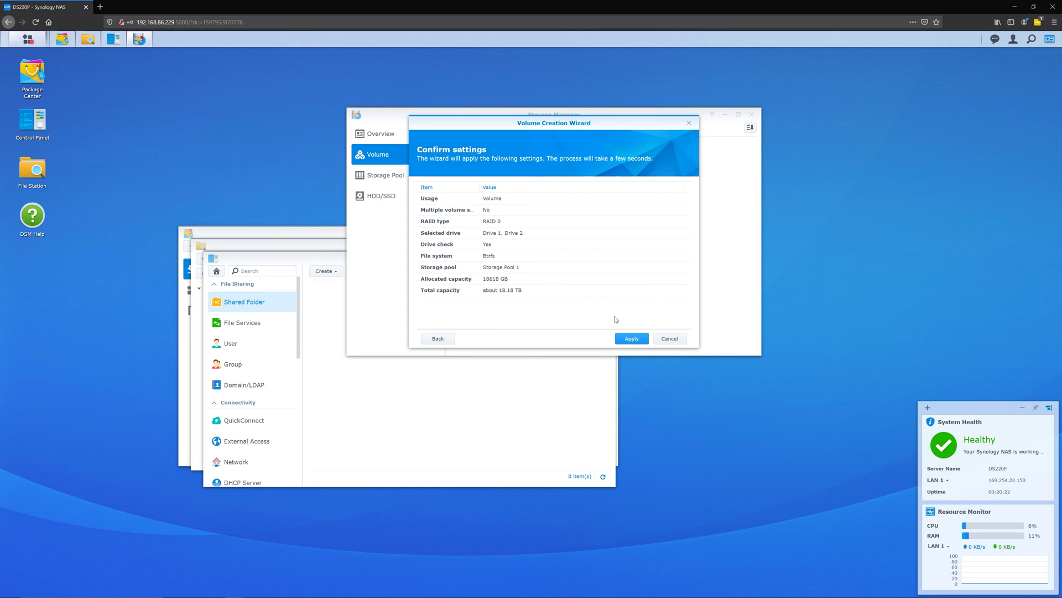
left_click(629, 342)
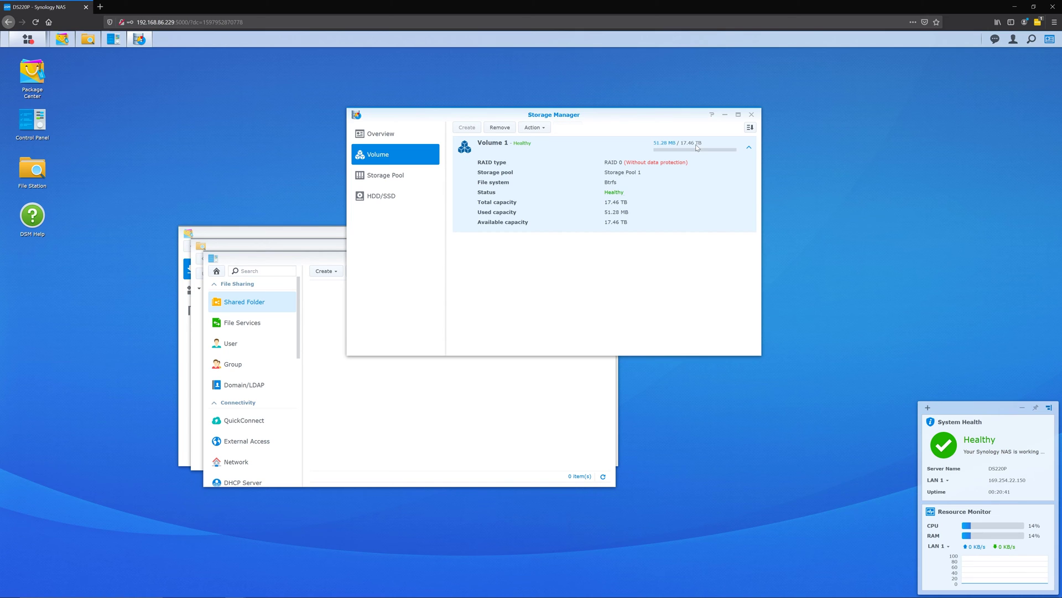
- Review Storage Pool 1 and expand the health details of Drive 1 and Drive 2
left_click(390, 178)
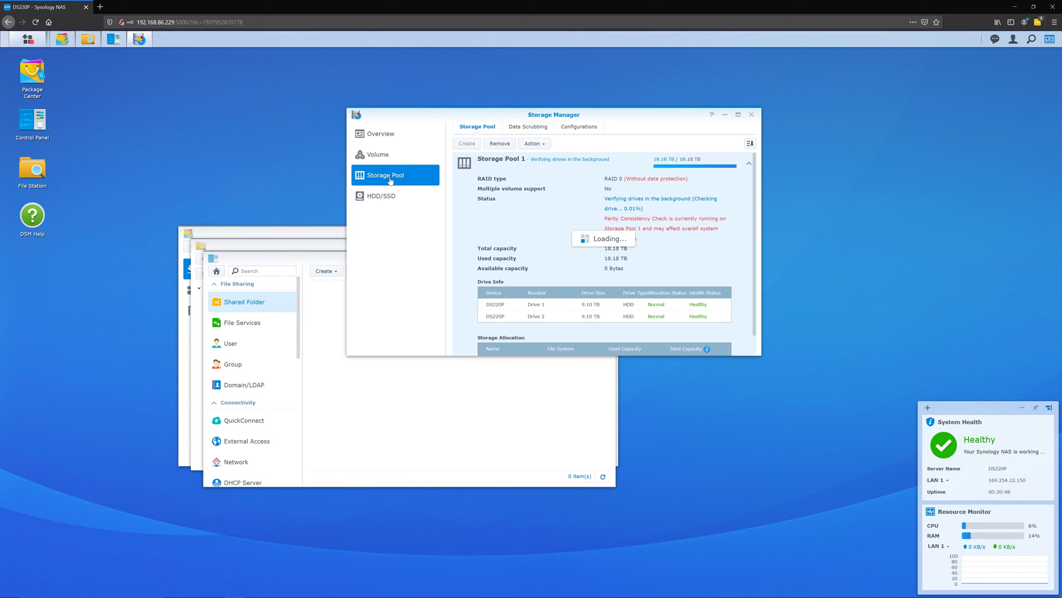
scroll(587, 207, "down", 1)
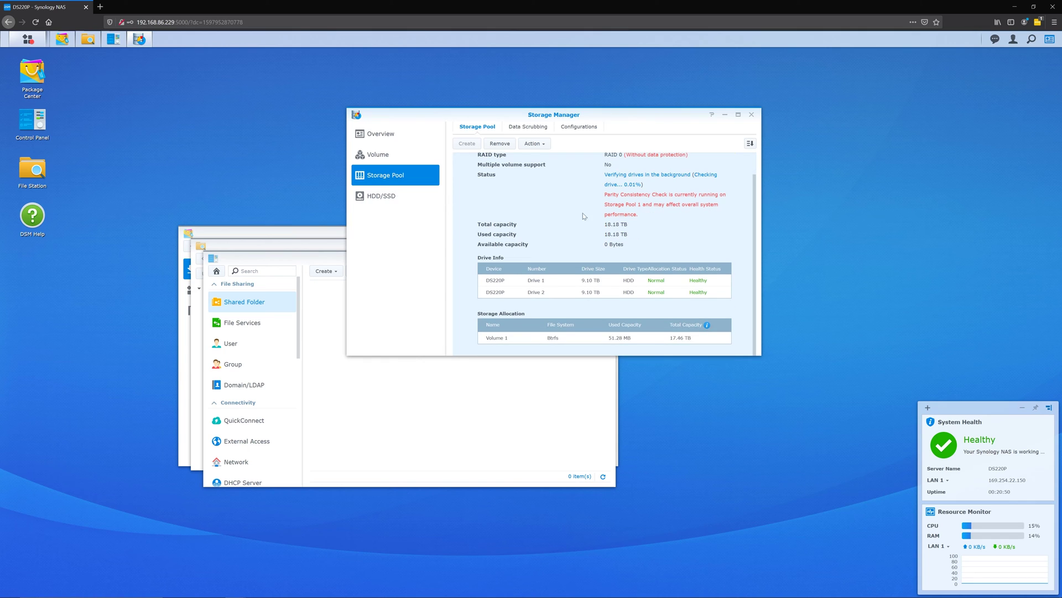
scroll(585, 225, "up", 1)
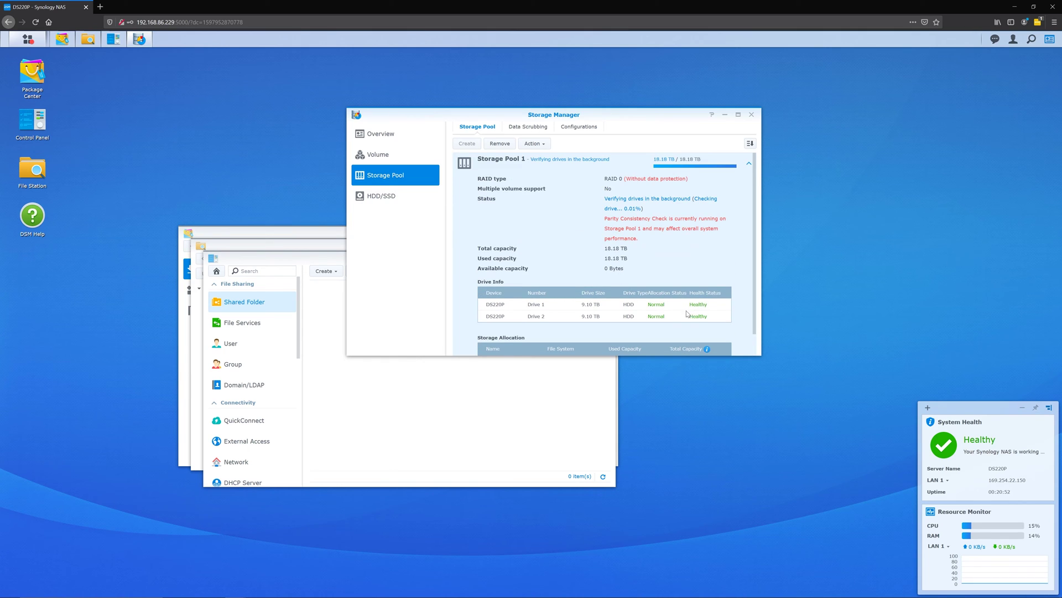
scroll(690, 327, "down", 1)
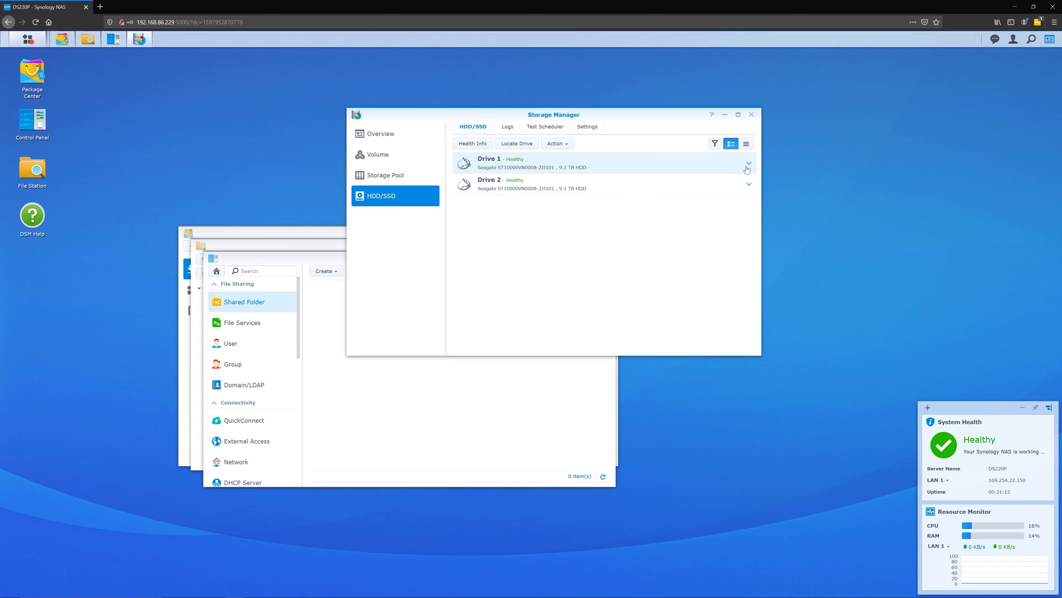
left_click(749, 166)
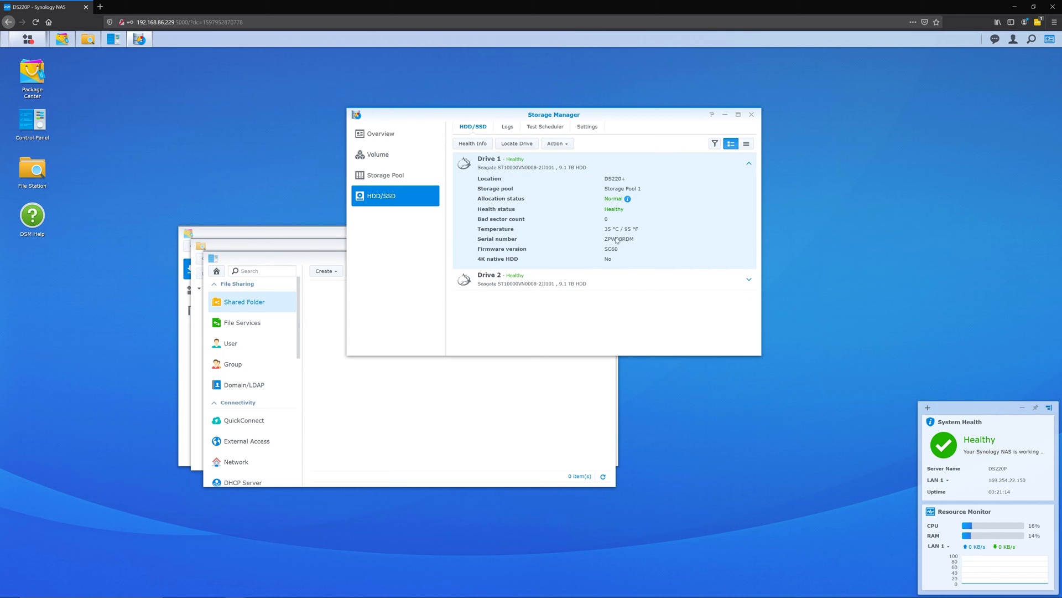
left_click(749, 280)
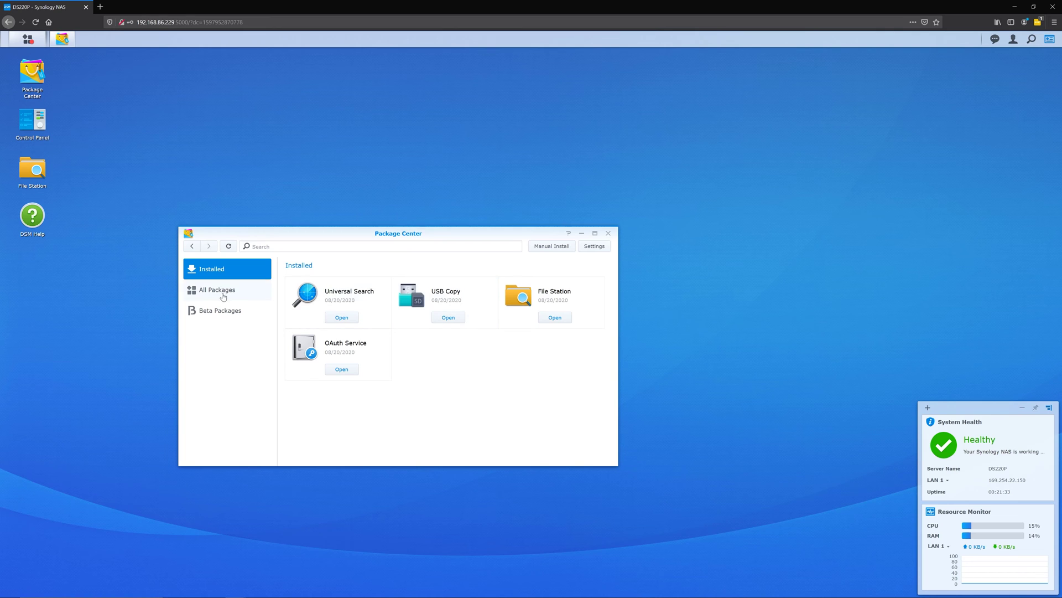
- Search All Packages for 'media server' and install Media Server
left_click(218, 289)
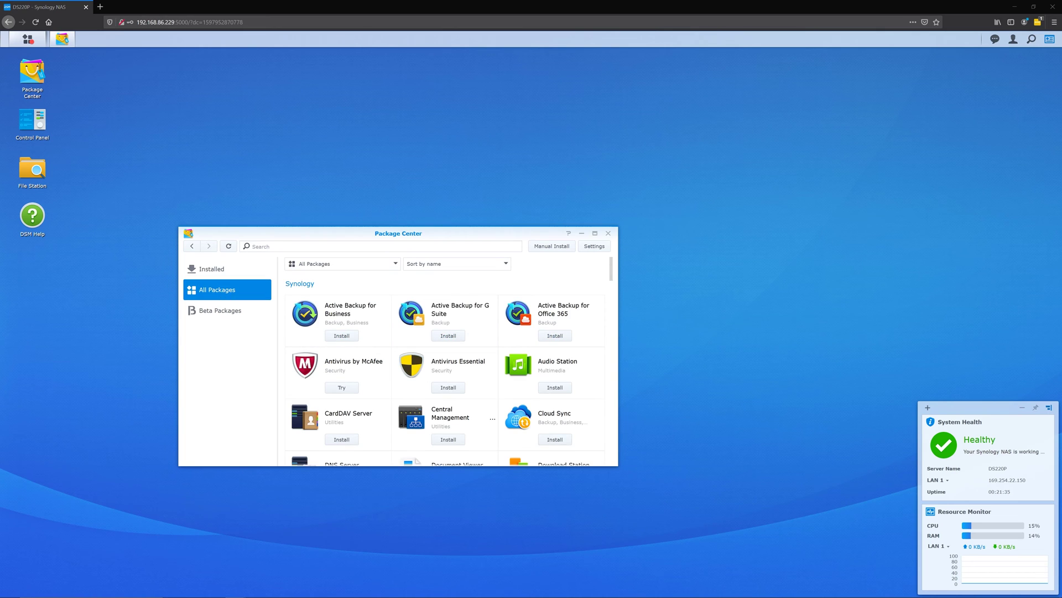
left_click(382, 246)
type("media")
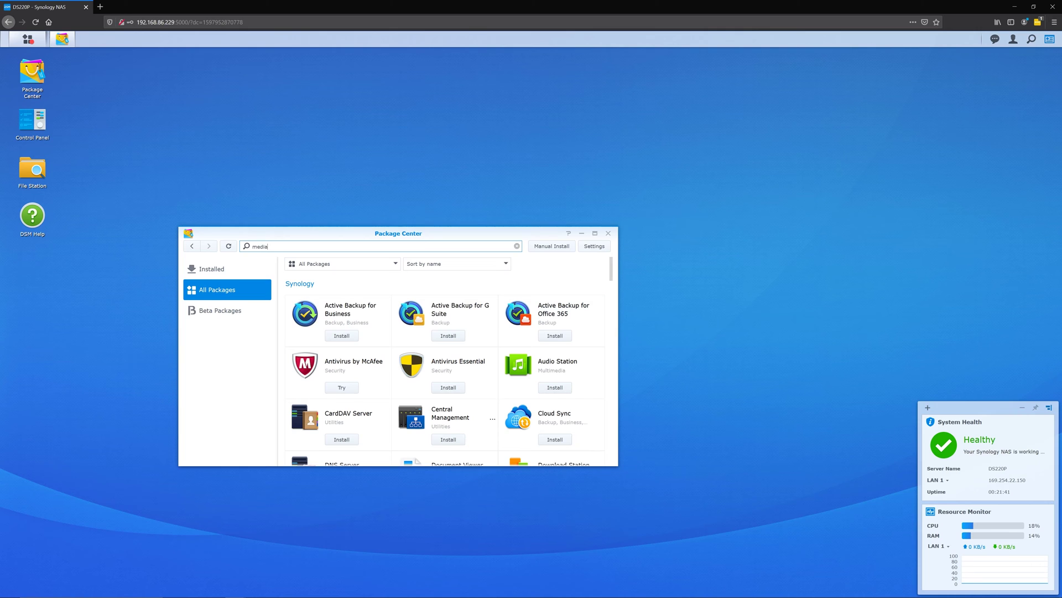
type(" server")
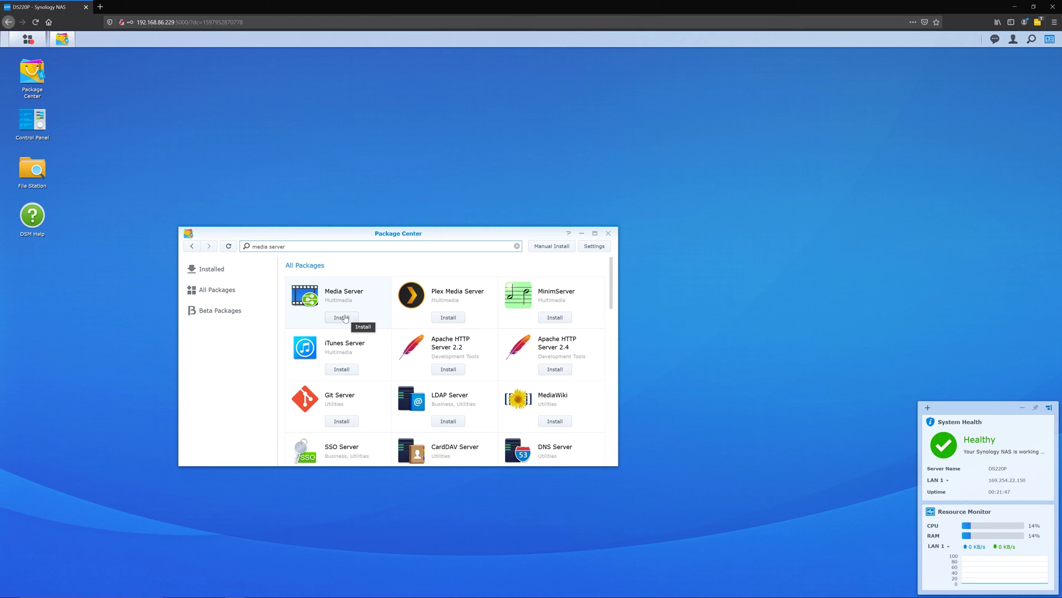
left_click(343, 318)
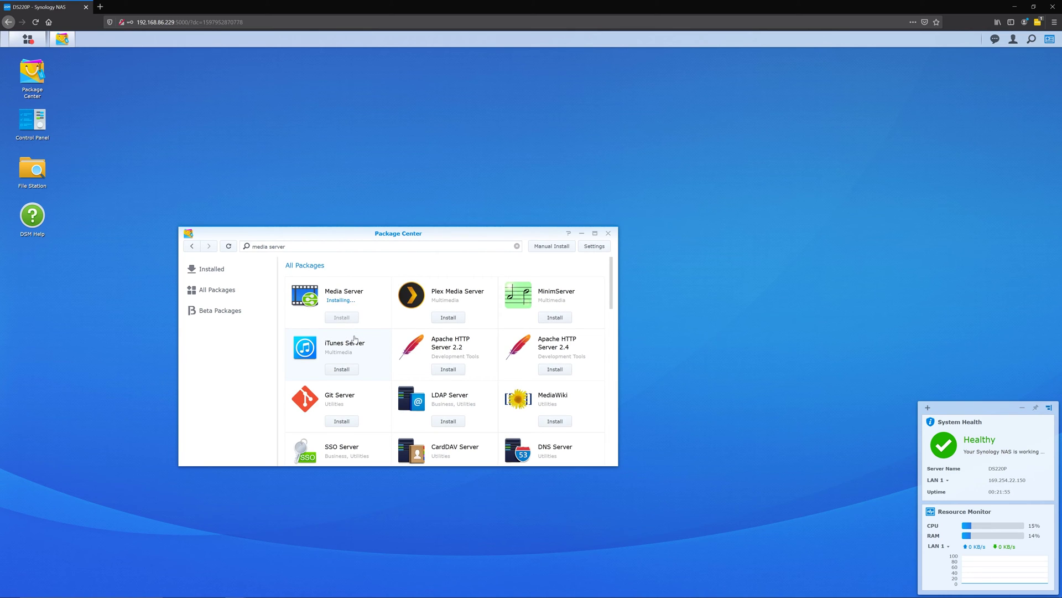
- Search for and install Cloud Sync, then search for 'antivirus essential'
scroll(355, 340, "down", 1)
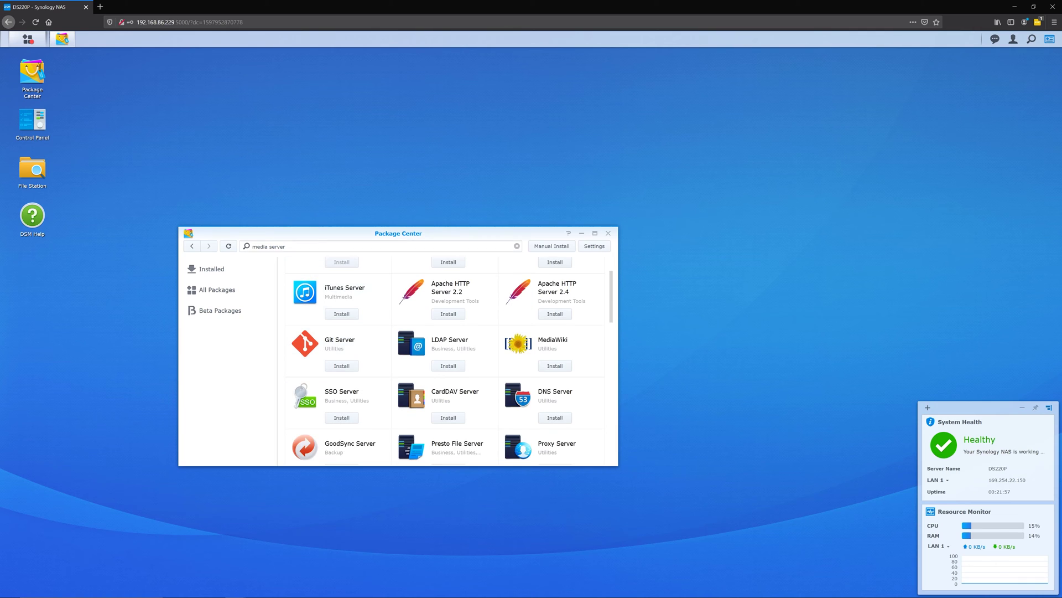
left_click(268, 246)
type("cloud sync")
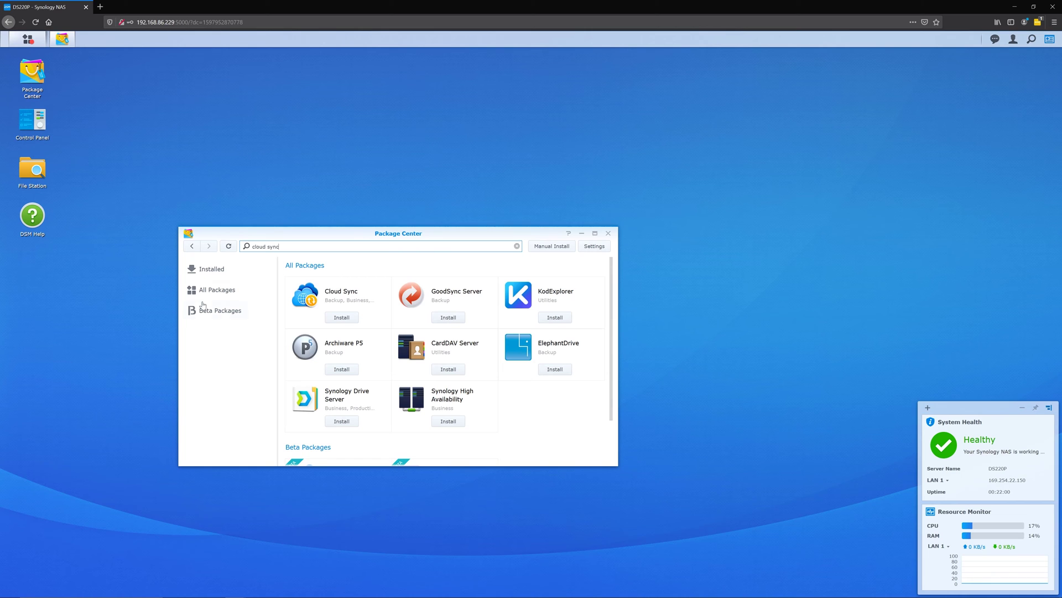
left_click(337, 318)
type("ntial")
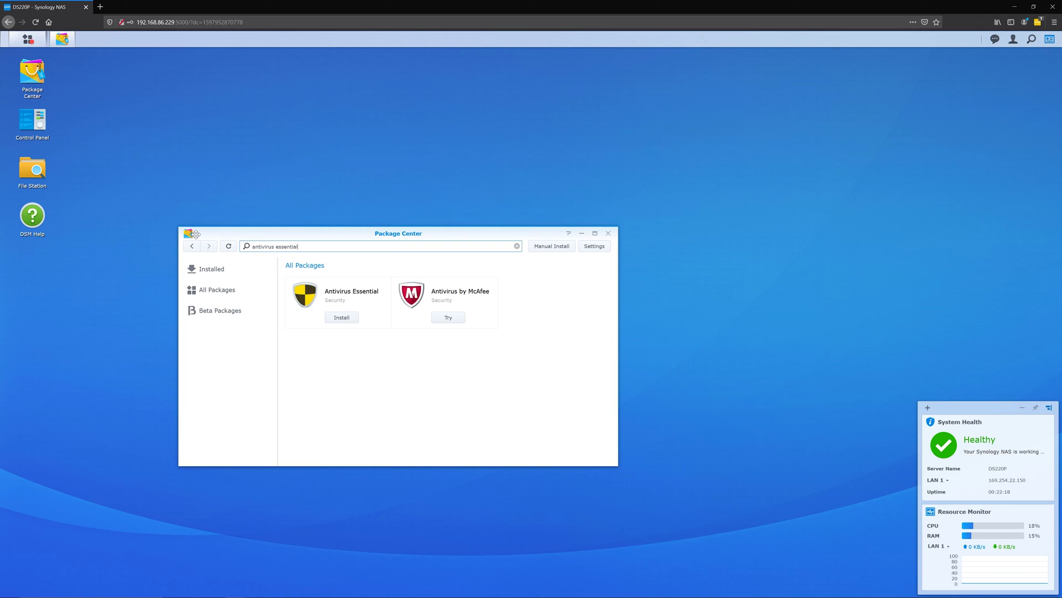
- Browse Package Center's All Packages list, then reload the DSM page at 192.168.86.229:5000
left_click(341, 317)
left_click(243, 289)
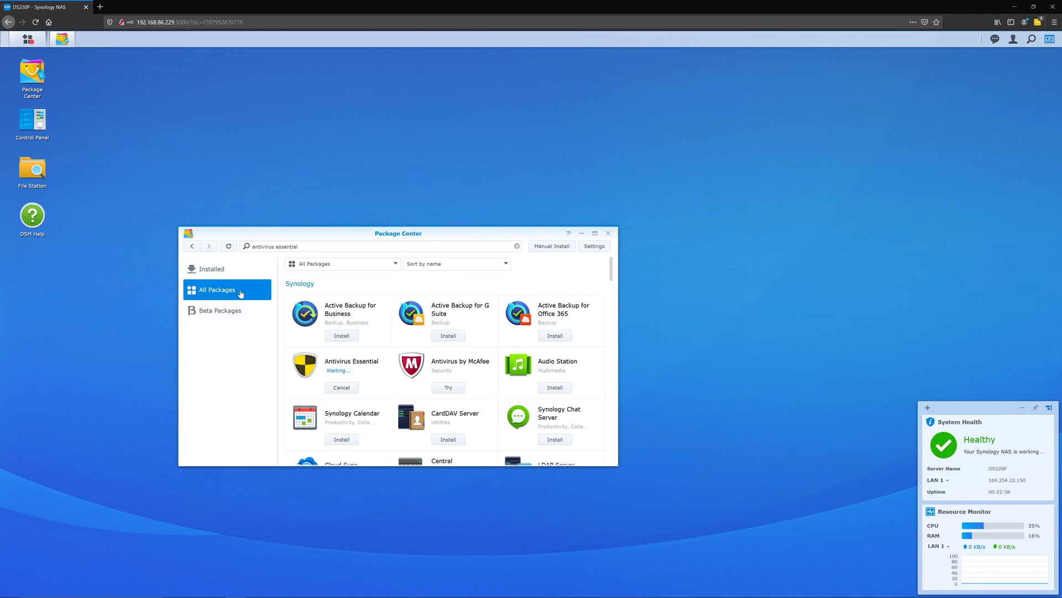
scroll(432, 369, "down", 10)
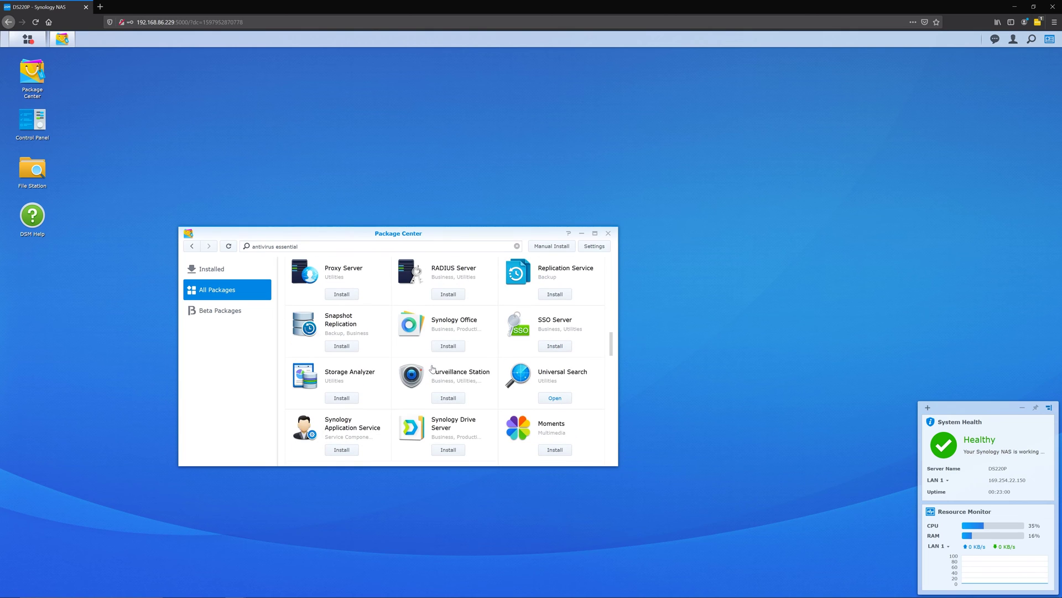
scroll(429, 365, "down", 5)
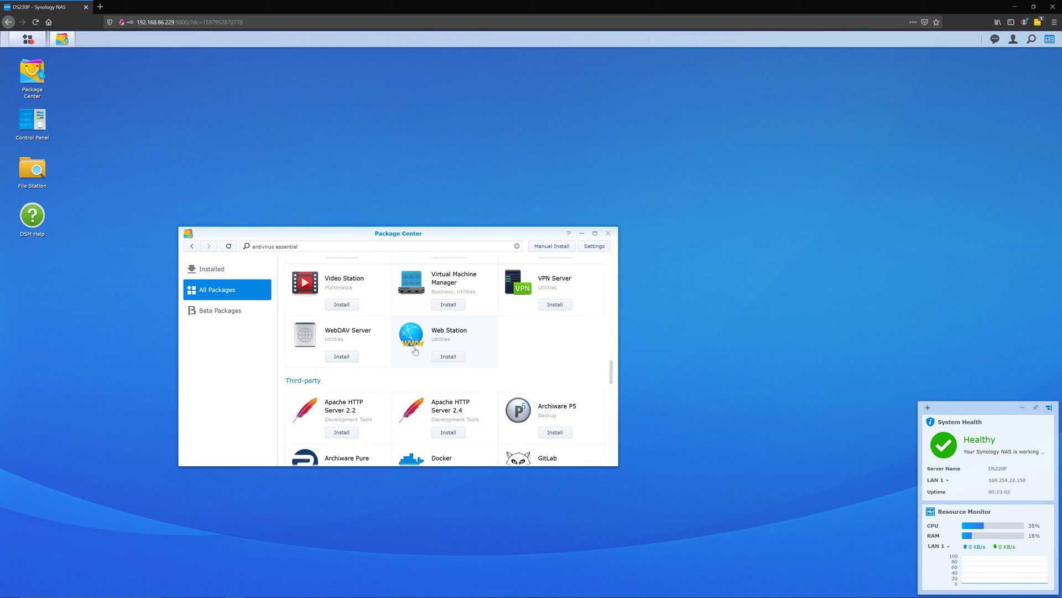
scroll(414, 350, "down", 4)
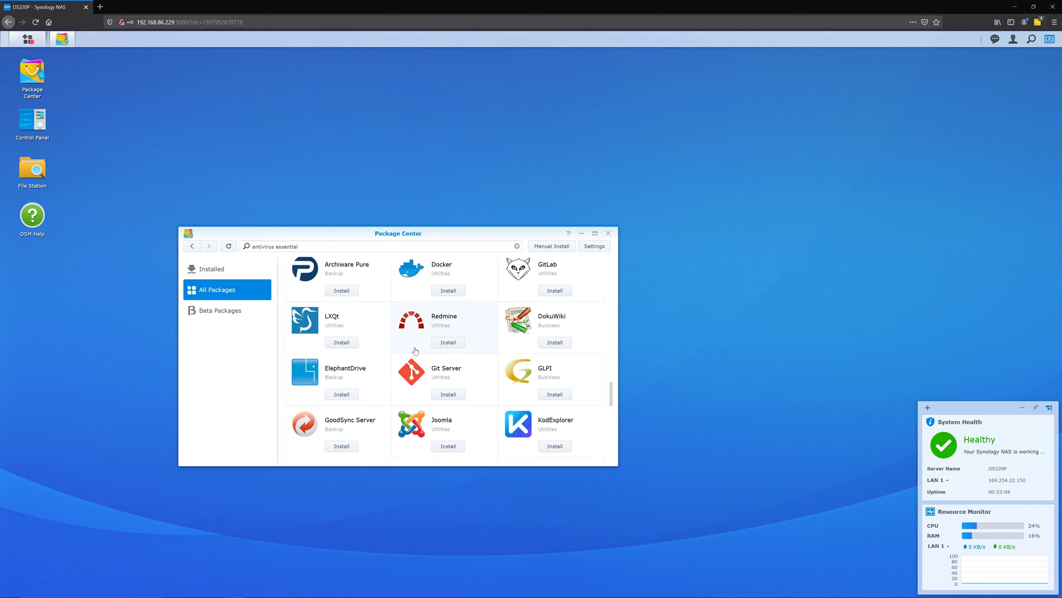
scroll(415, 350, "down", 8)
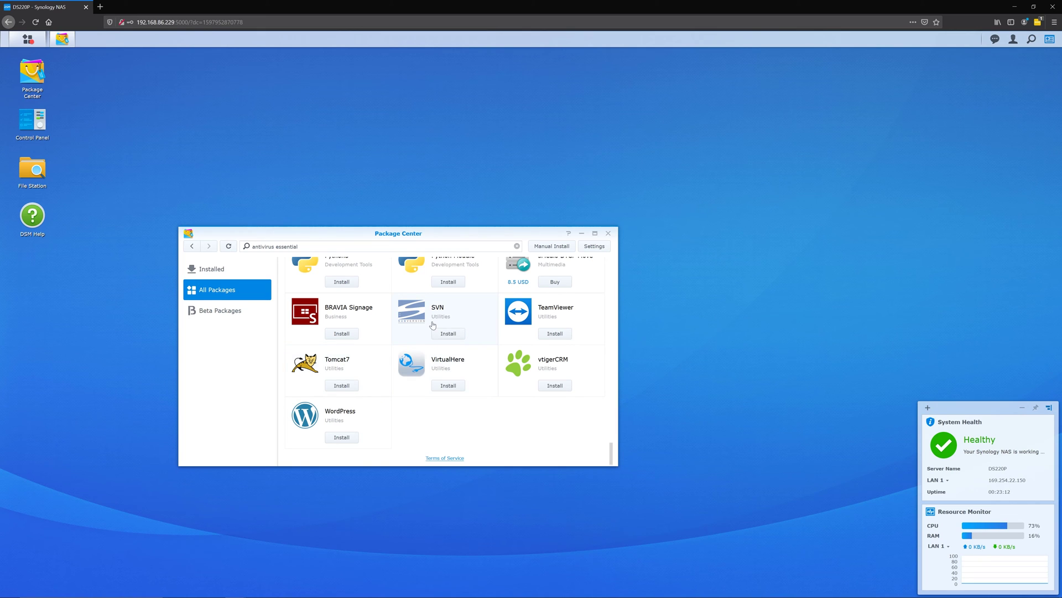
scroll(433, 325, "up", 3)
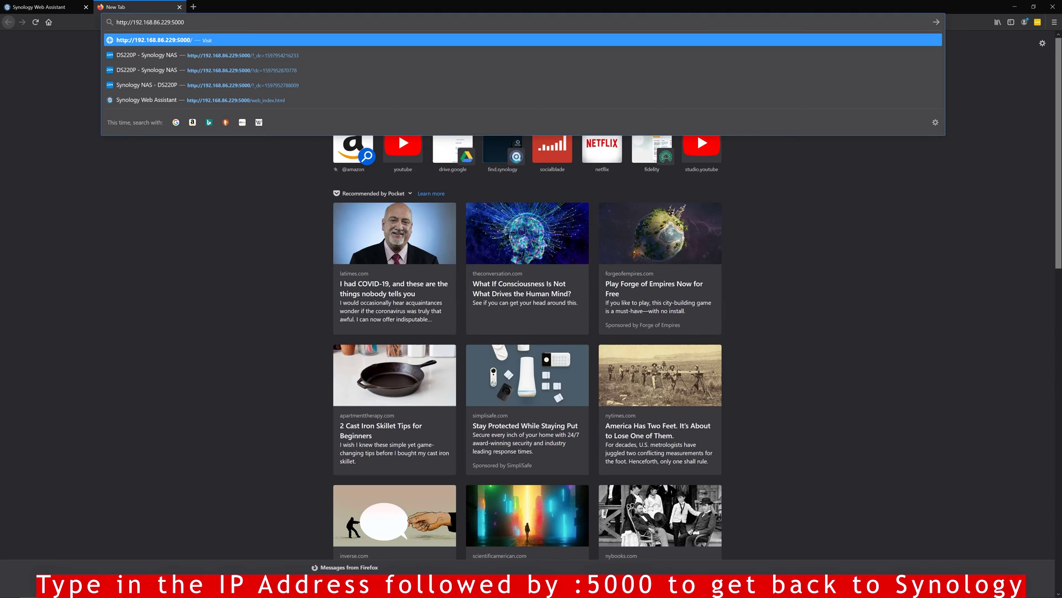
key("Return")
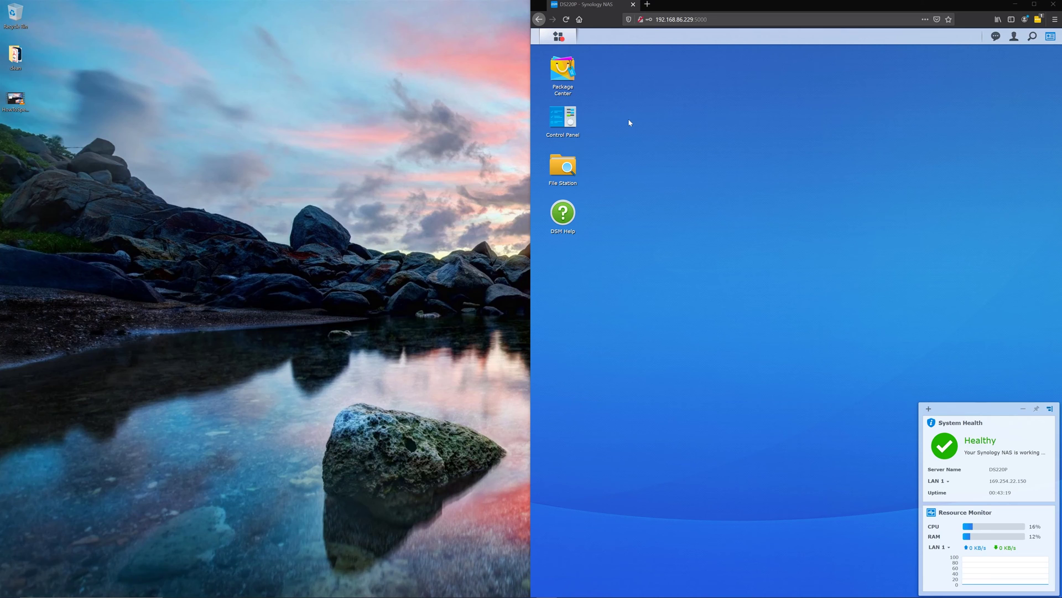
- Open File Station to view the video and music shares, then open a new File Explorer window
left_click(579, 169)
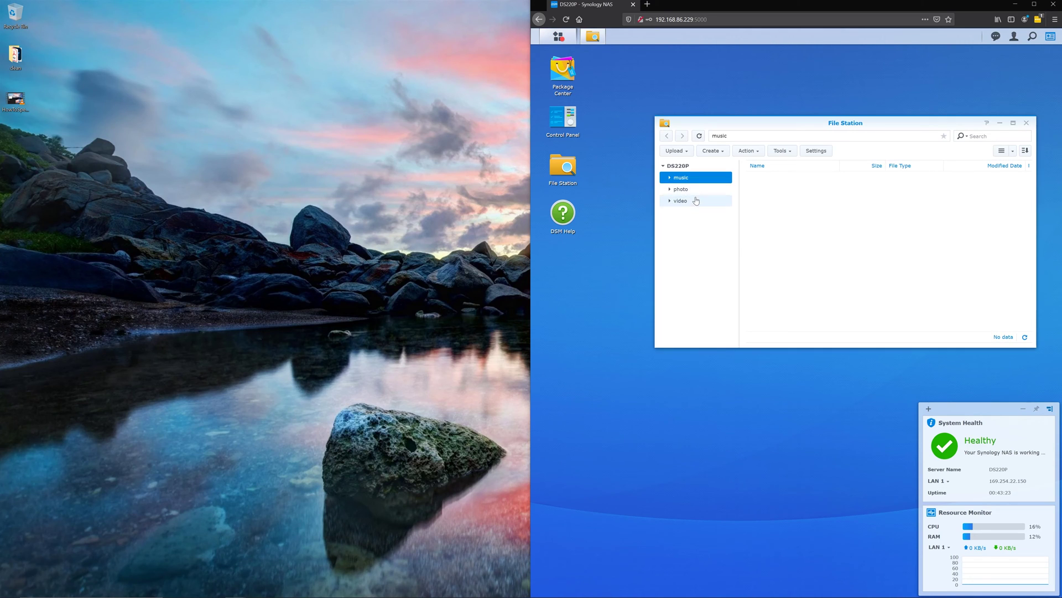
left_click(696, 201)
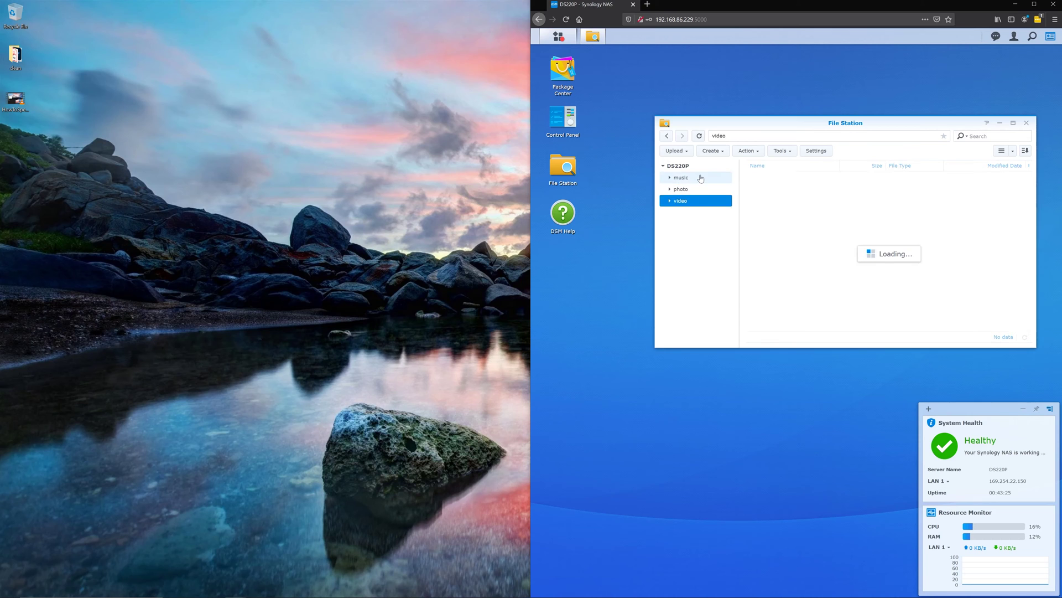
left_click(700, 178)
left_click(379, 205)
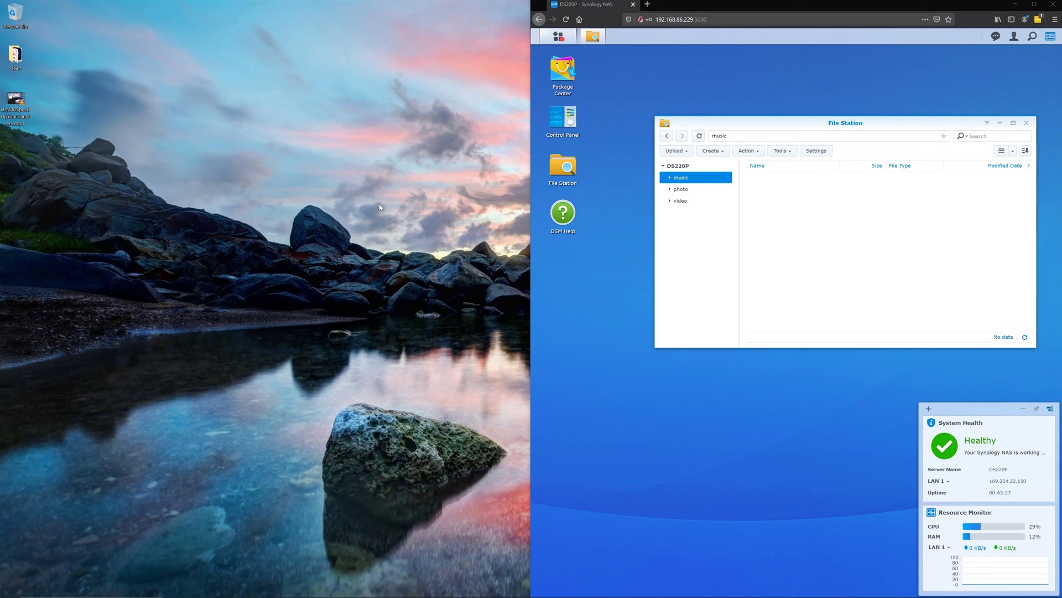
key("super+e")
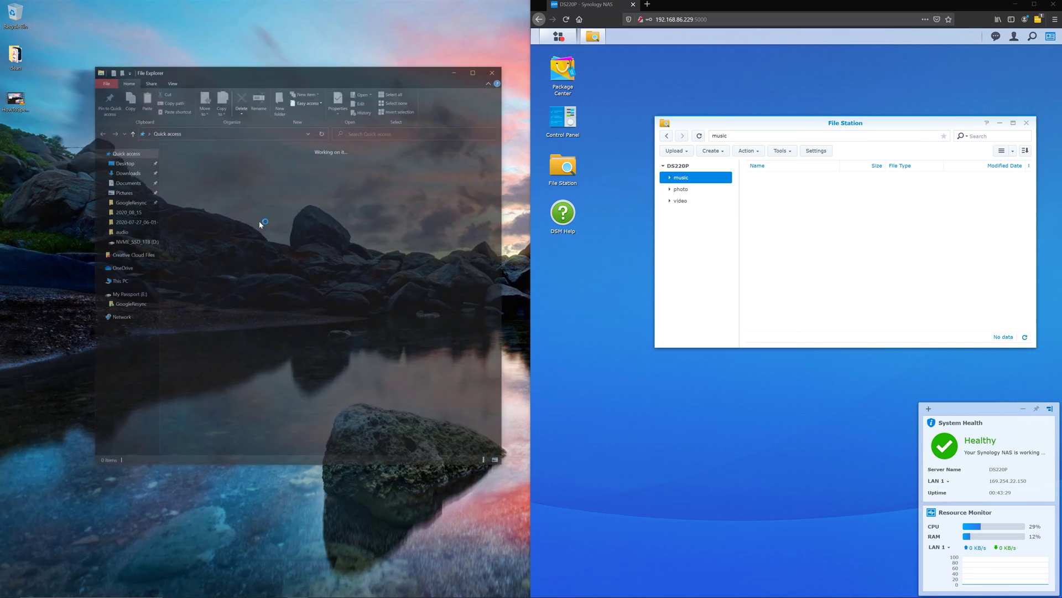
- Browse to \\192.168.86.229 in File Explorer and open the NAS video share
left_click(214, 131)
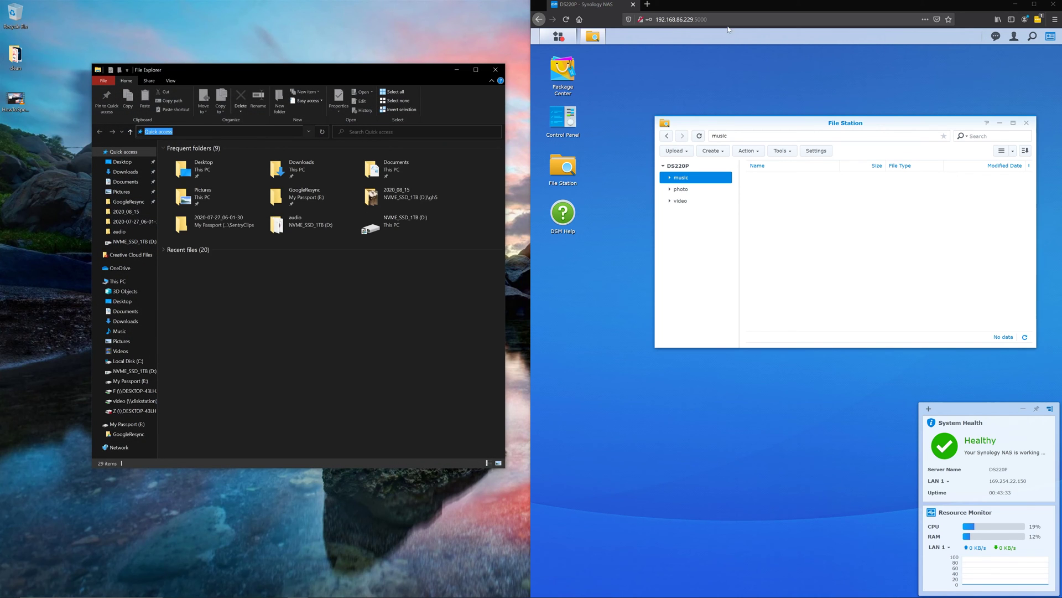
type("\\\\192.168.86.229")
key("ctrl+a")
key("Return")
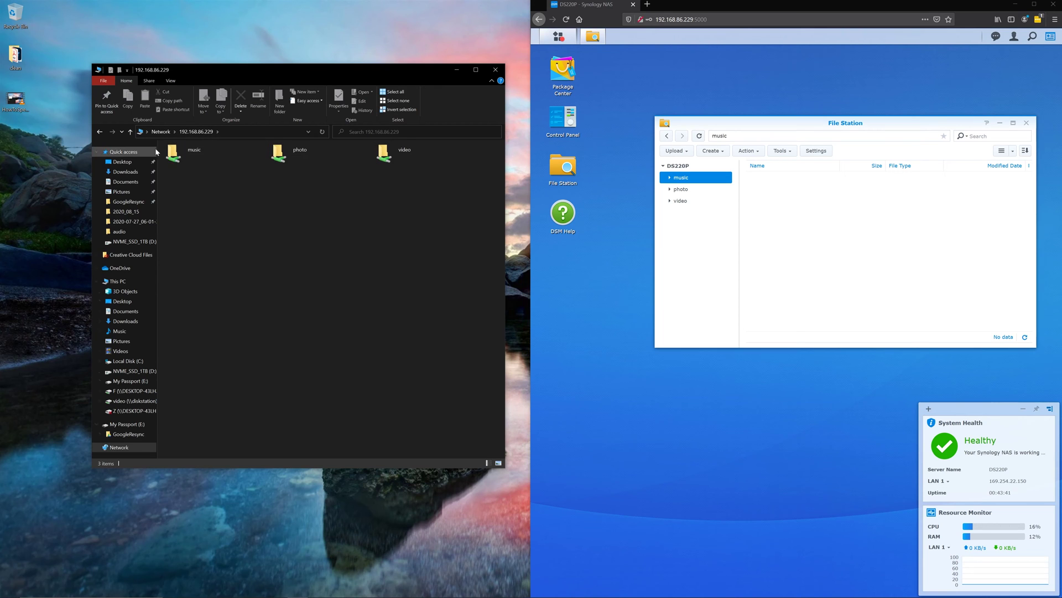
left_click(231, 160)
double_click(231, 160)
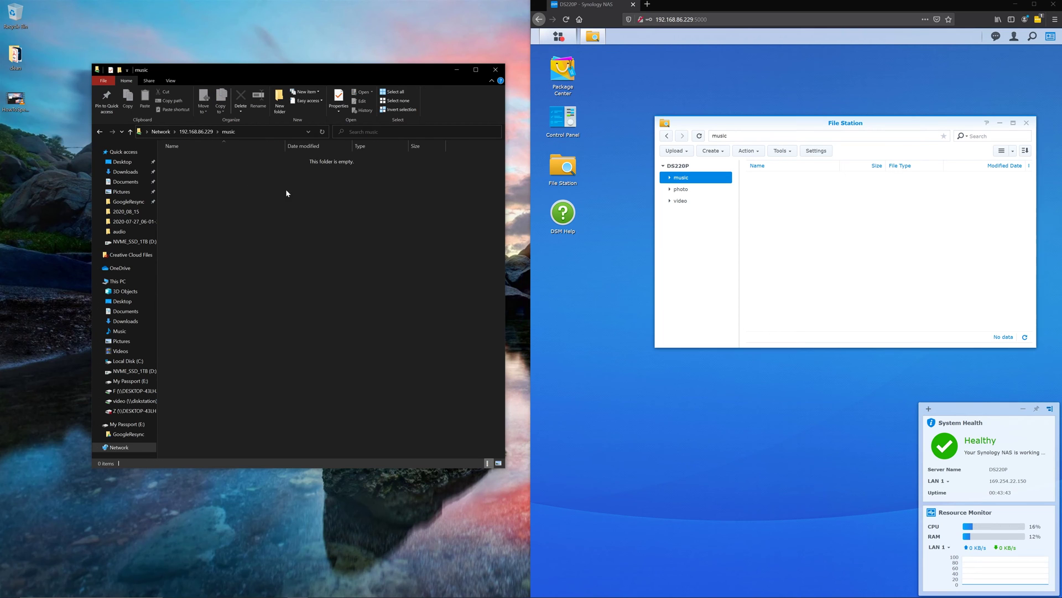
left_click(196, 131)
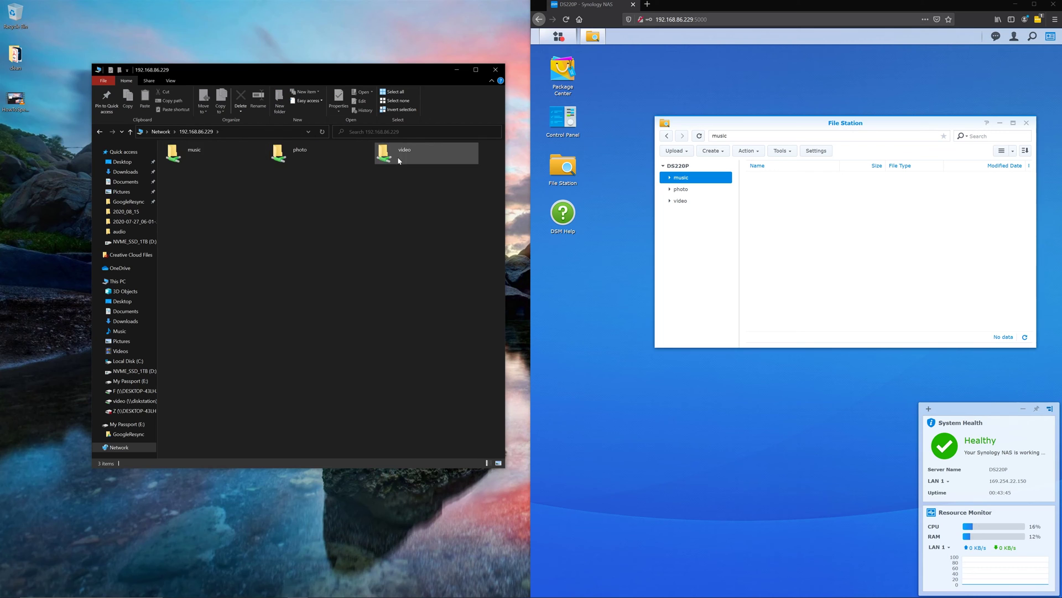
double_click(393, 158)
- Paste HowToSpeedUpYourTransfers.mp4 from the desktop into the video share
left_click(23, 101)
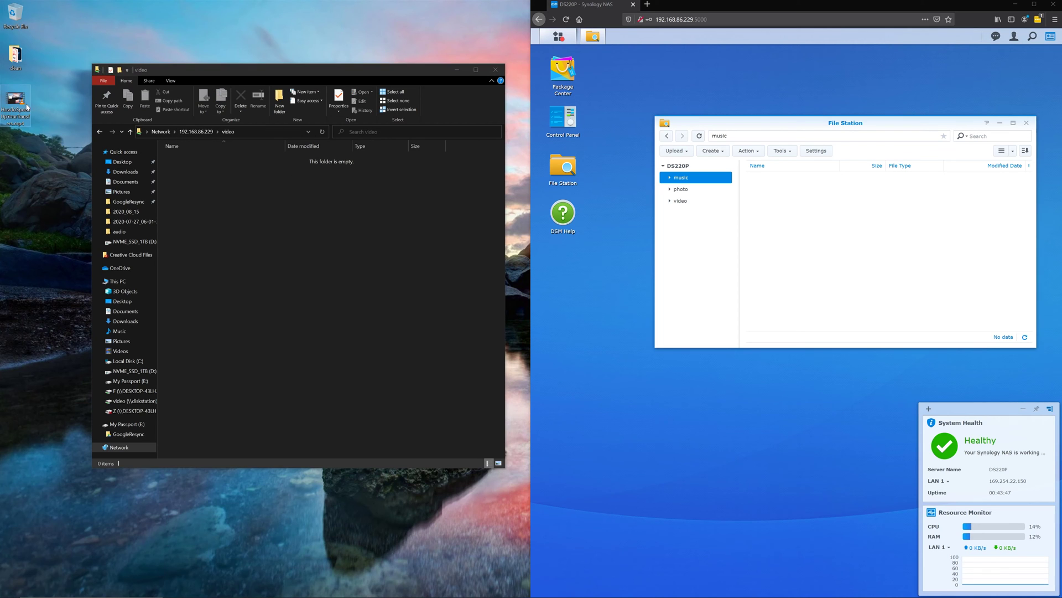
left_click(232, 202)
key("ctrl+v")
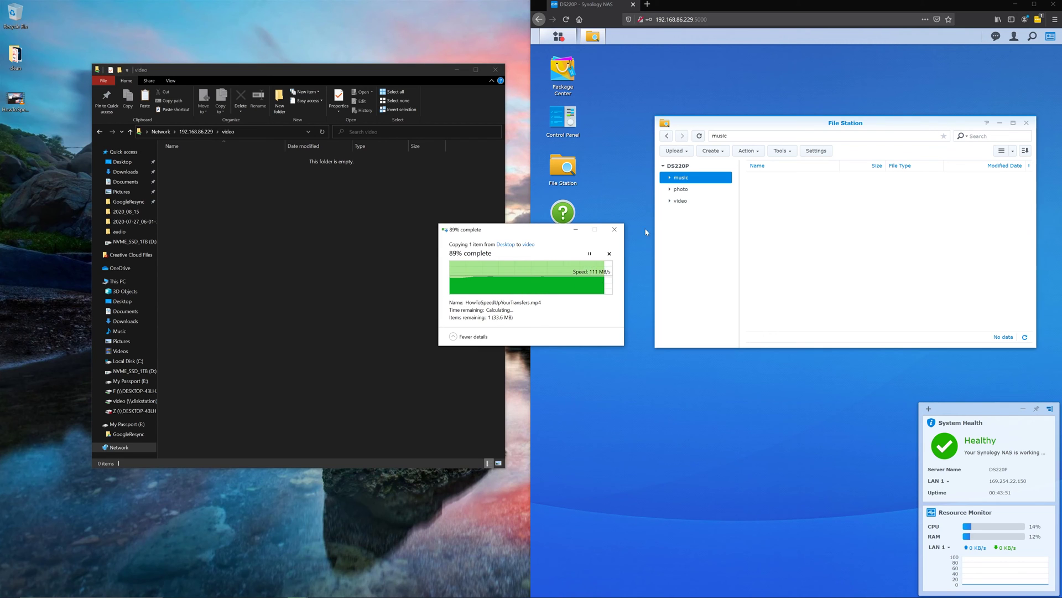
- Confirm the video share's contents in DSM, then start creating a new shared folder
left_click(681, 203)
left_click(681, 203)
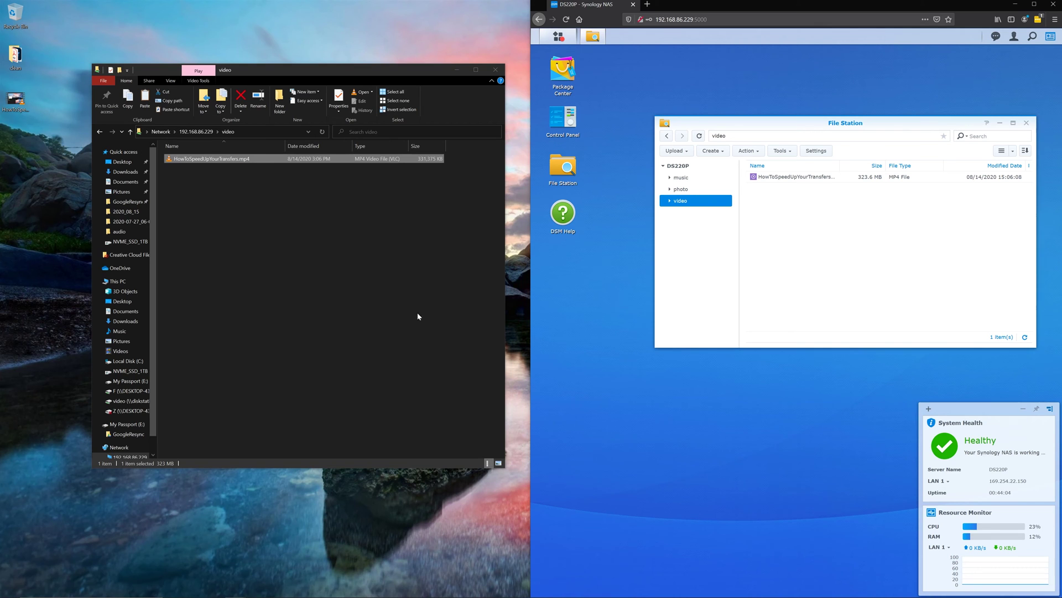
left_click(185, 131)
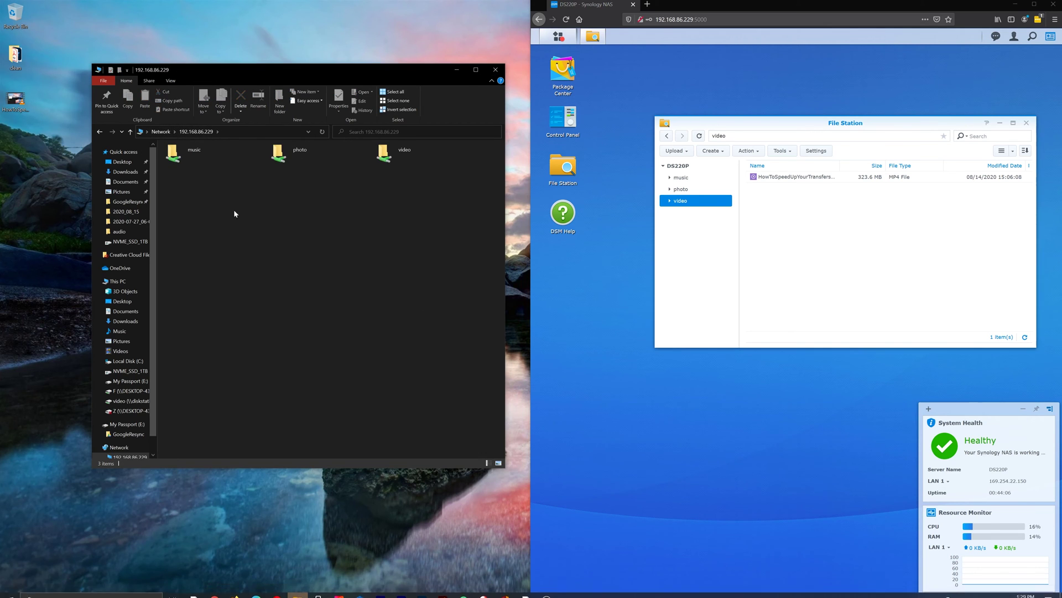
left_click(707, 156)
left_click(726, 177)
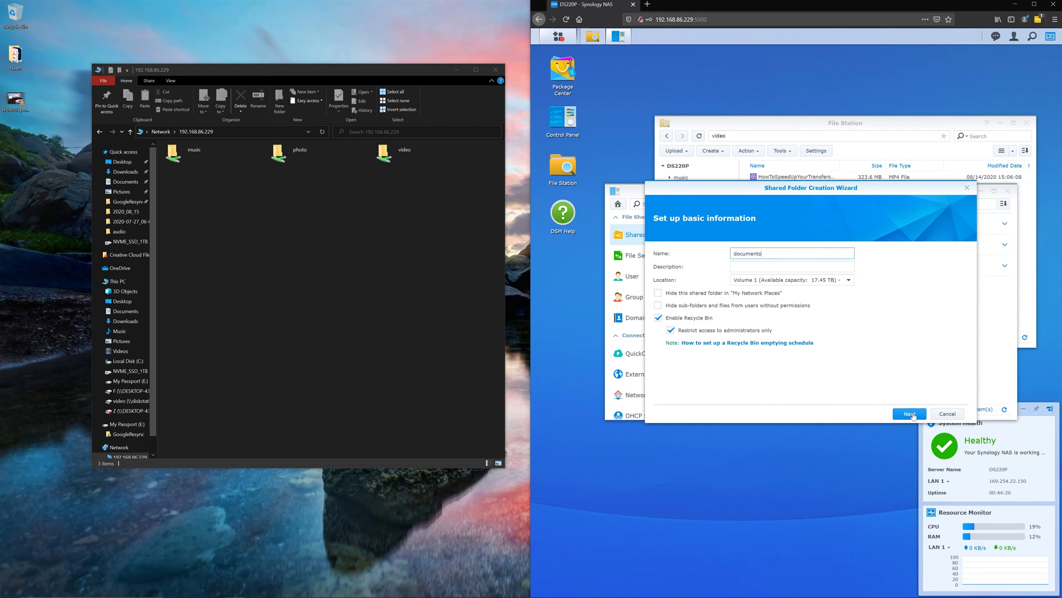
- Create the 'documents' share on Volume 1 with data checksum, unencrypted, and guest set to No access
left_click(856, 390)
left_click(908, 413)
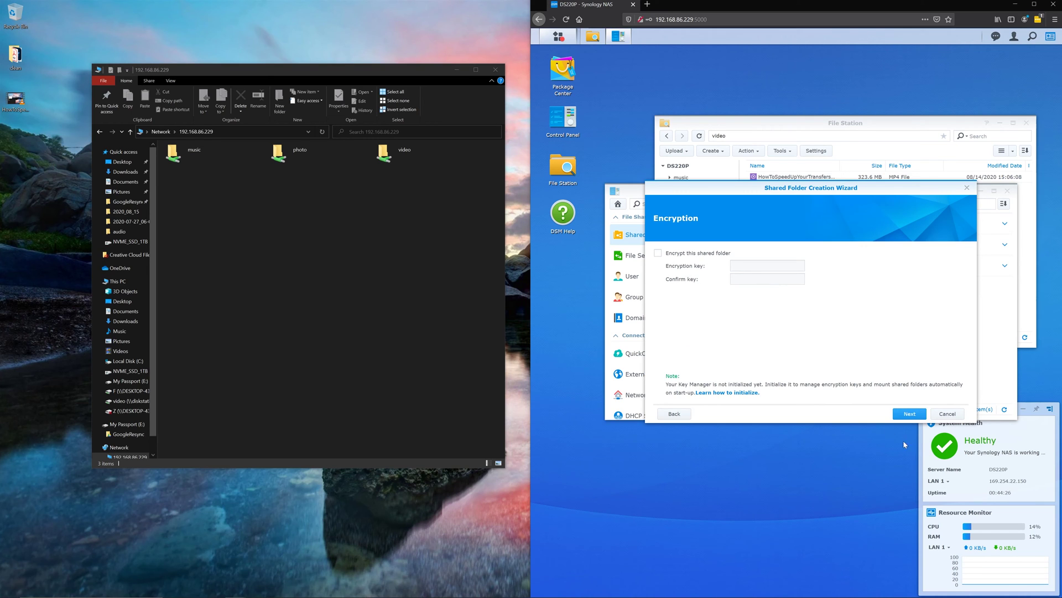
left_click(909, 415)
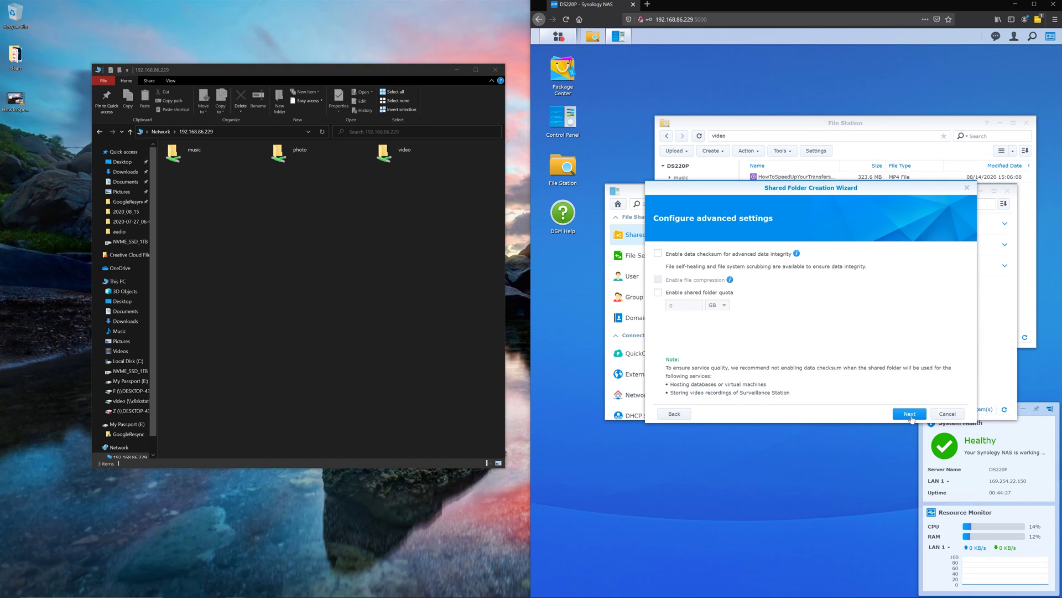
left_click(691, 255)
left_click(911, 416)
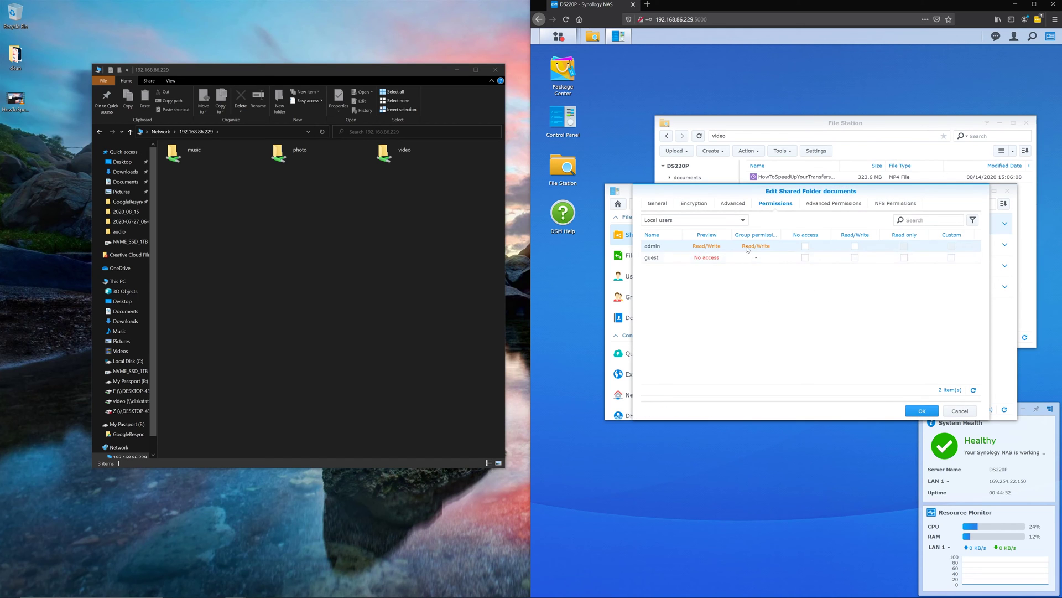
left_click(805, 258)
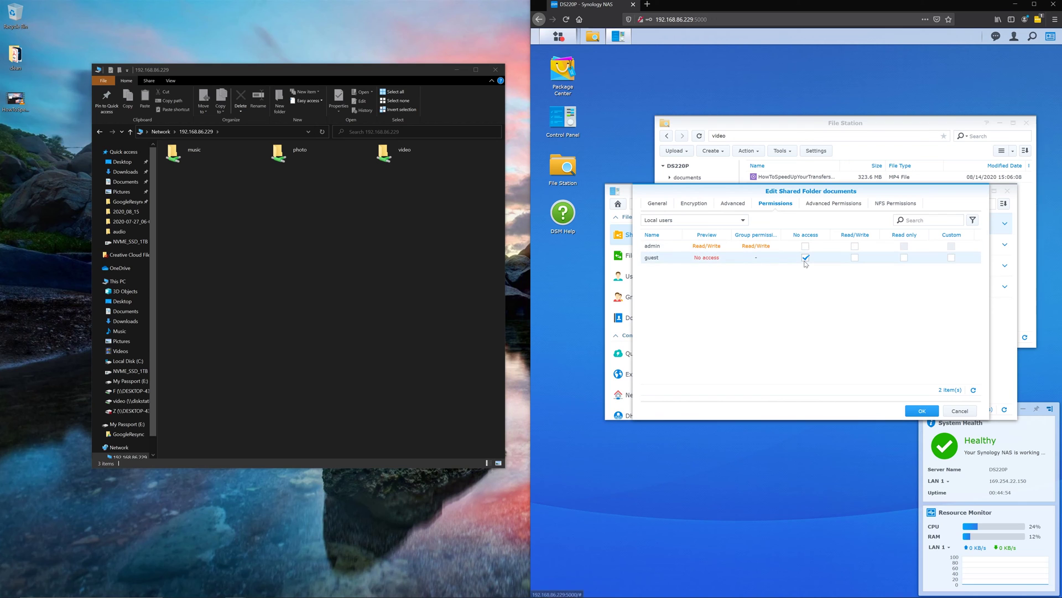
left_click(915, 412)
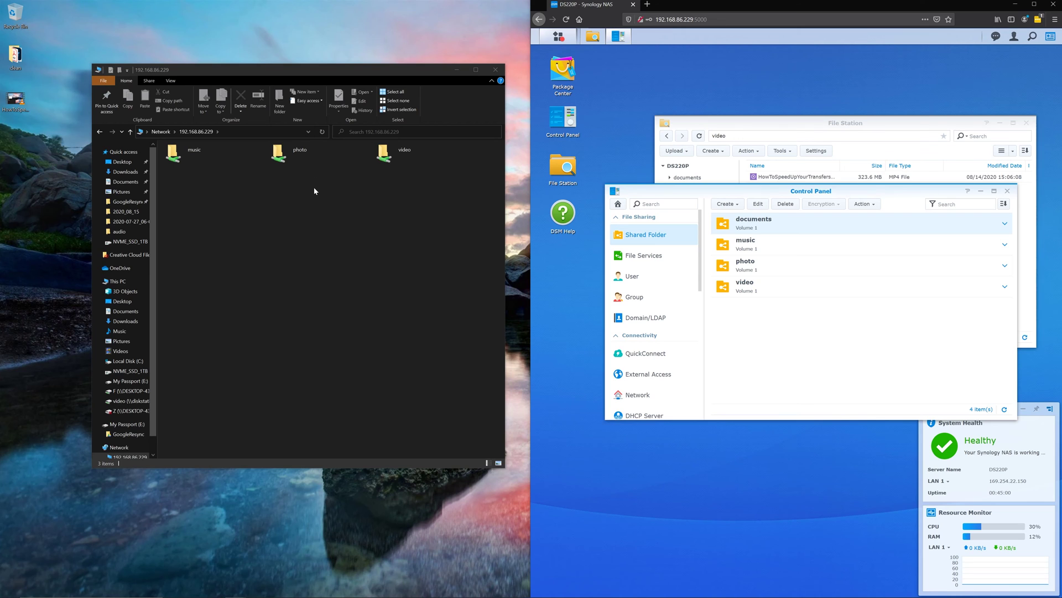
left_click(300, 205)
- In the documents share, create abc.txt containing 123 and save it
key("F5")
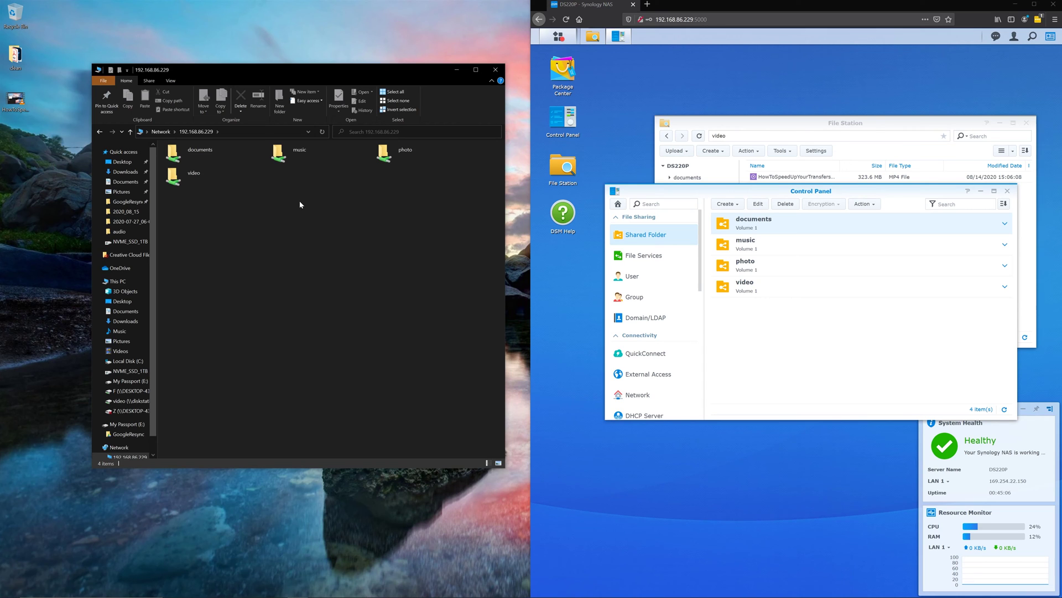
double_click(198, 154)
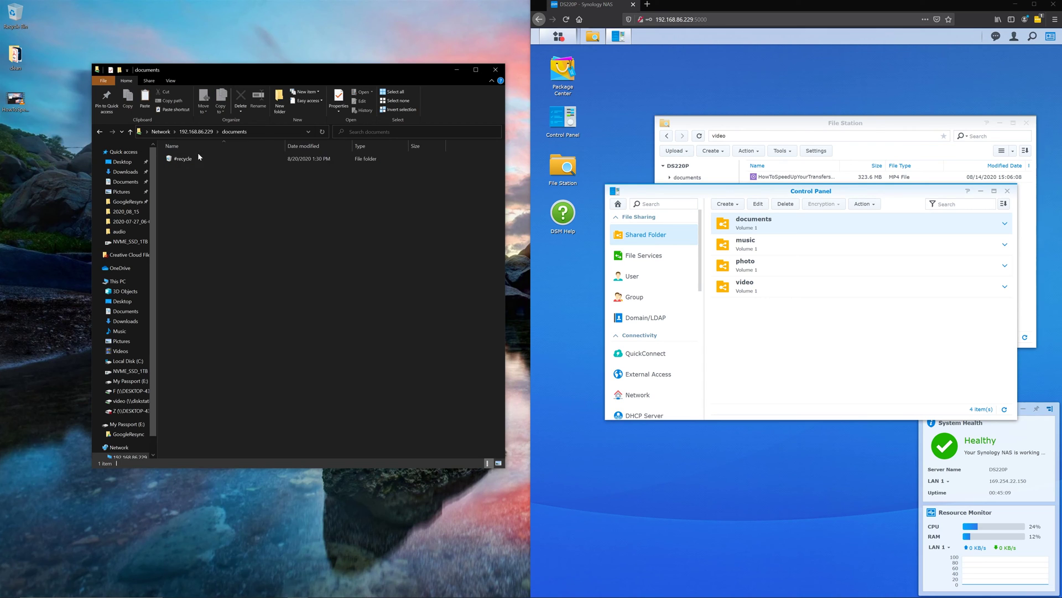
right_click(211, 196)
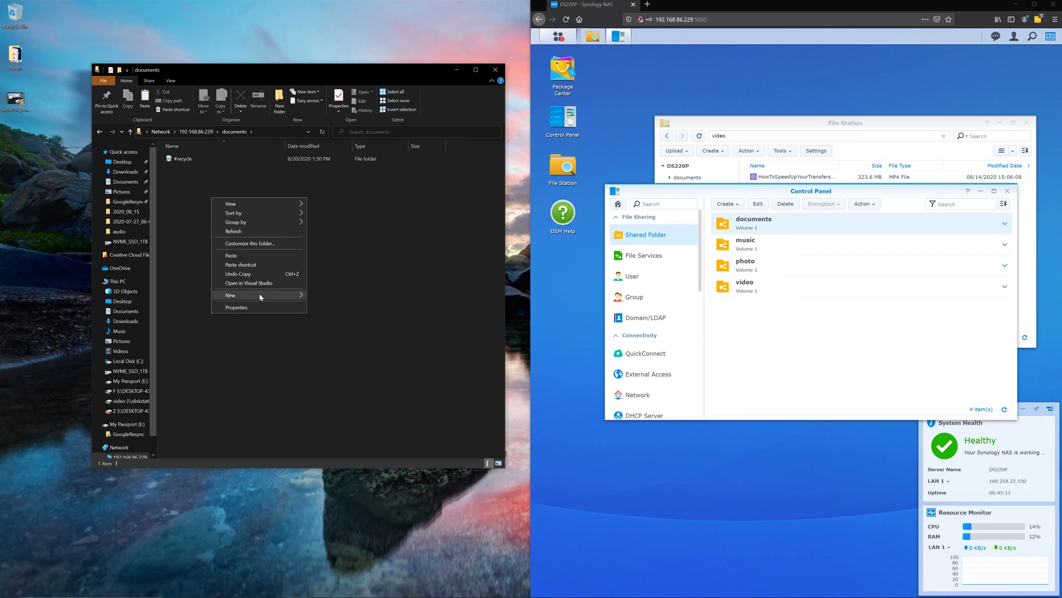
mouse_move(259, 293)
left_click(354, 372)
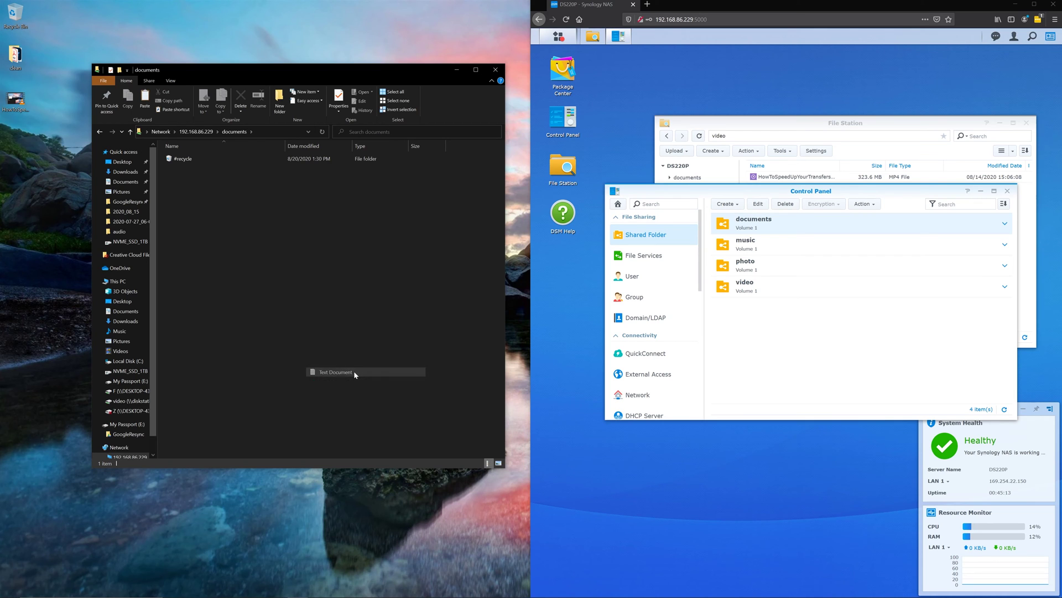
type("abc")
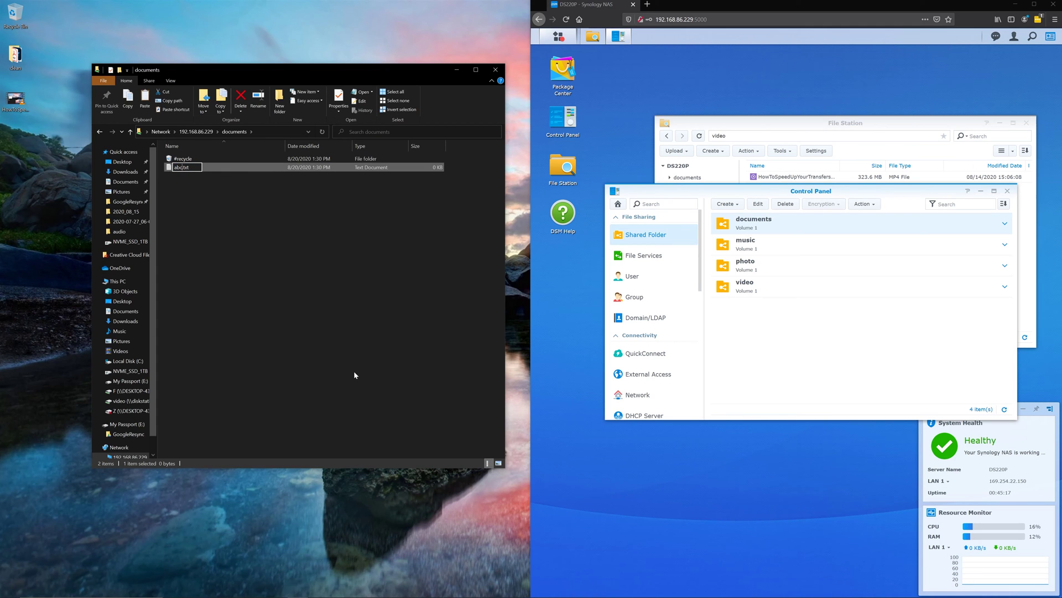
key("Return")
key("Return")
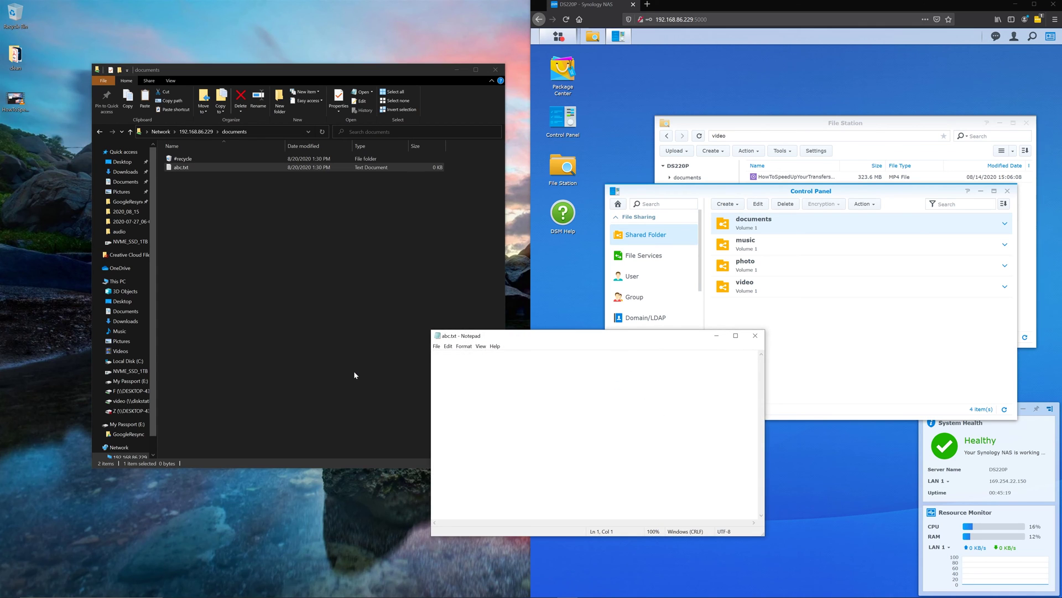
type("123")
key("ctrl+s")
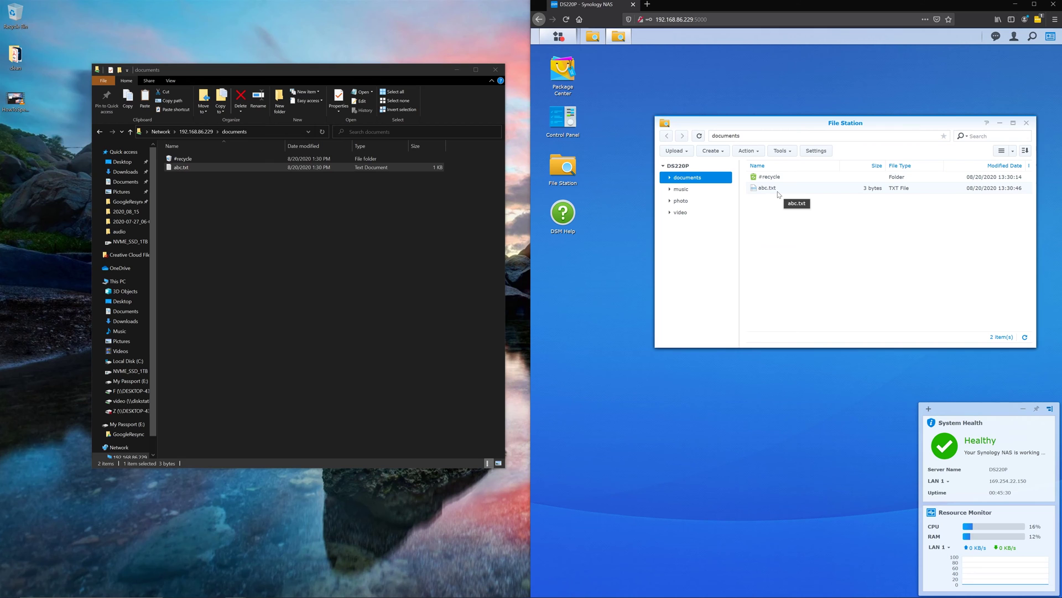
- Open abc.txt from File Station in Notepad to confirm it, then close it
double_click(776, 189)
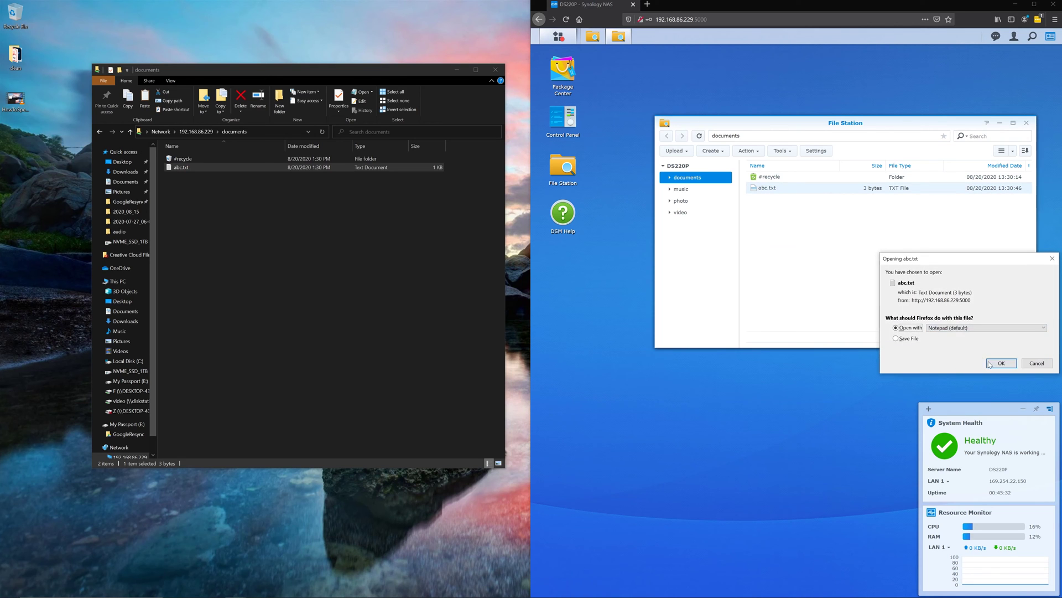
left_click(1001, 363)
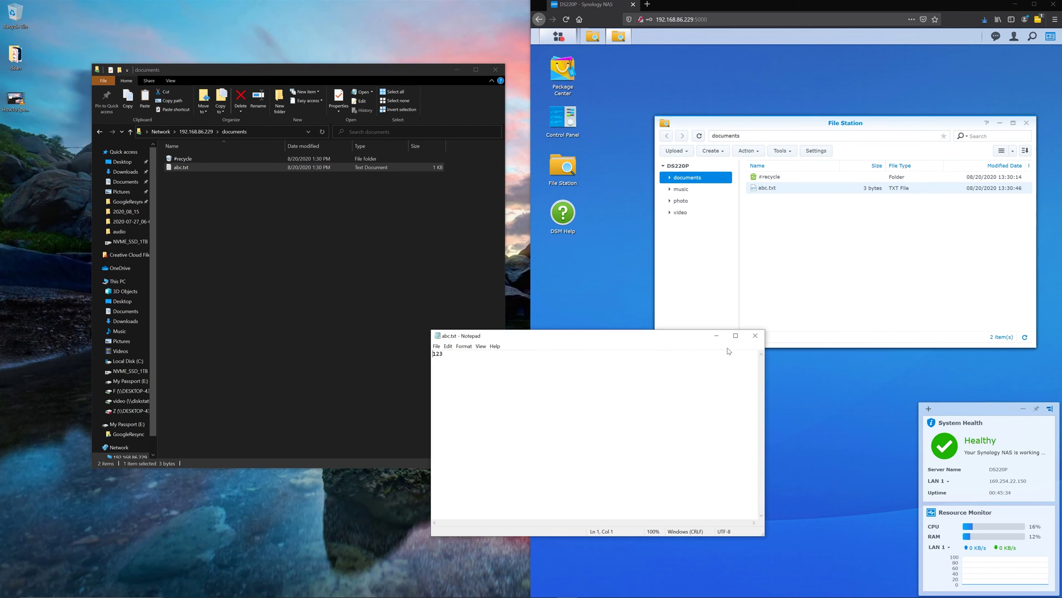
left_click(755, 336)
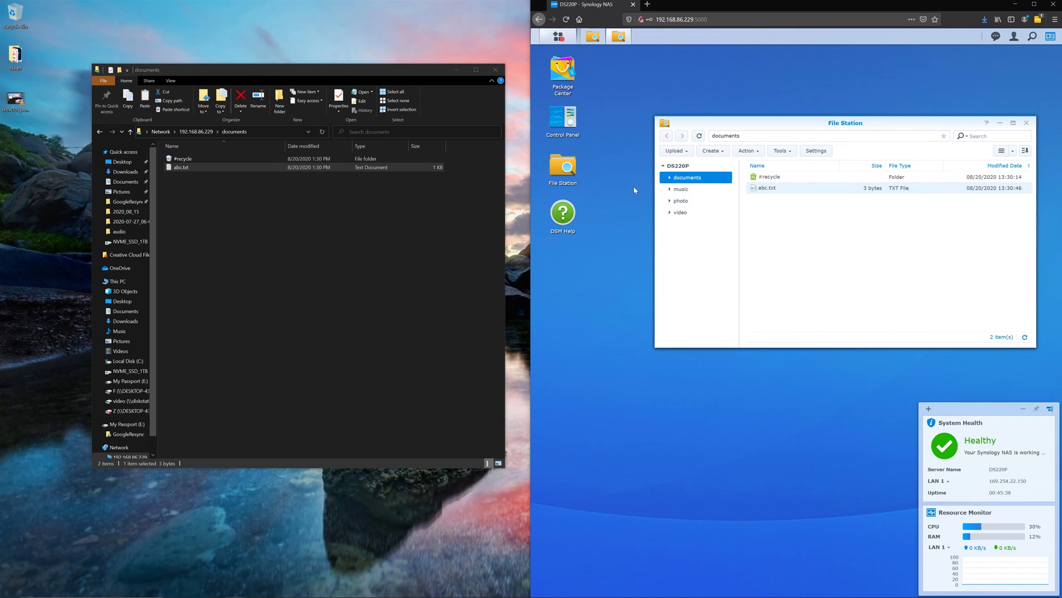
left_click(570, 116)
- In the shared folder list, begin deleting the documents share, then cancel the deletion
left_click(639, 241)
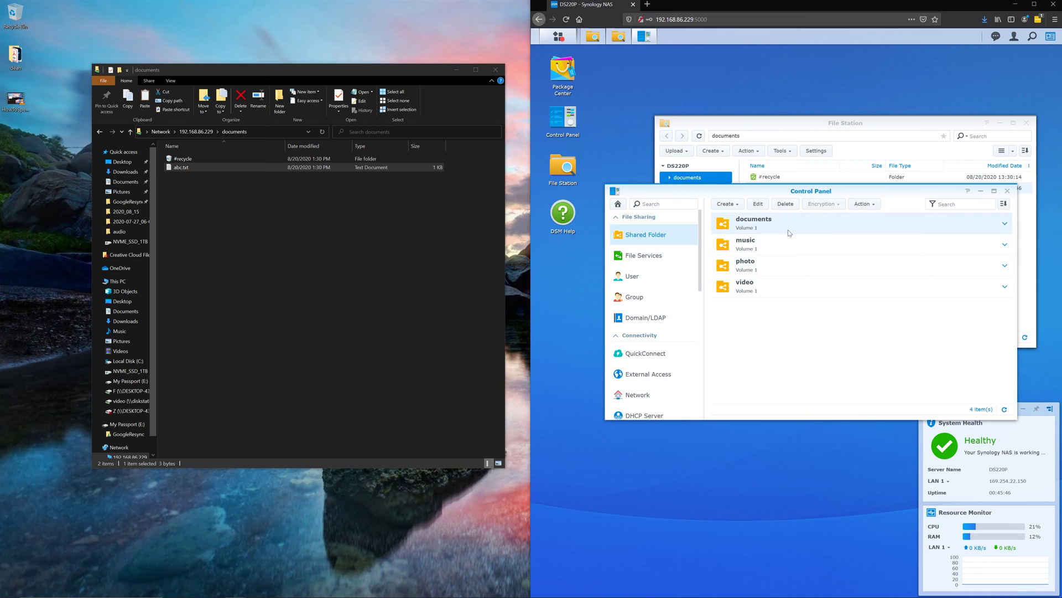
left_click(785, 204)
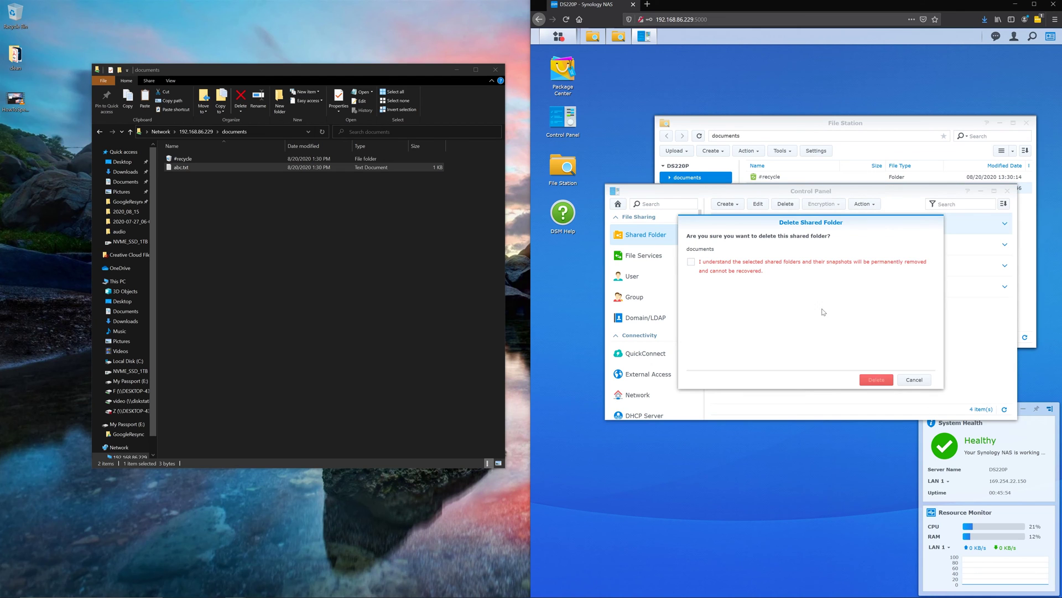
left_click(774, 264)
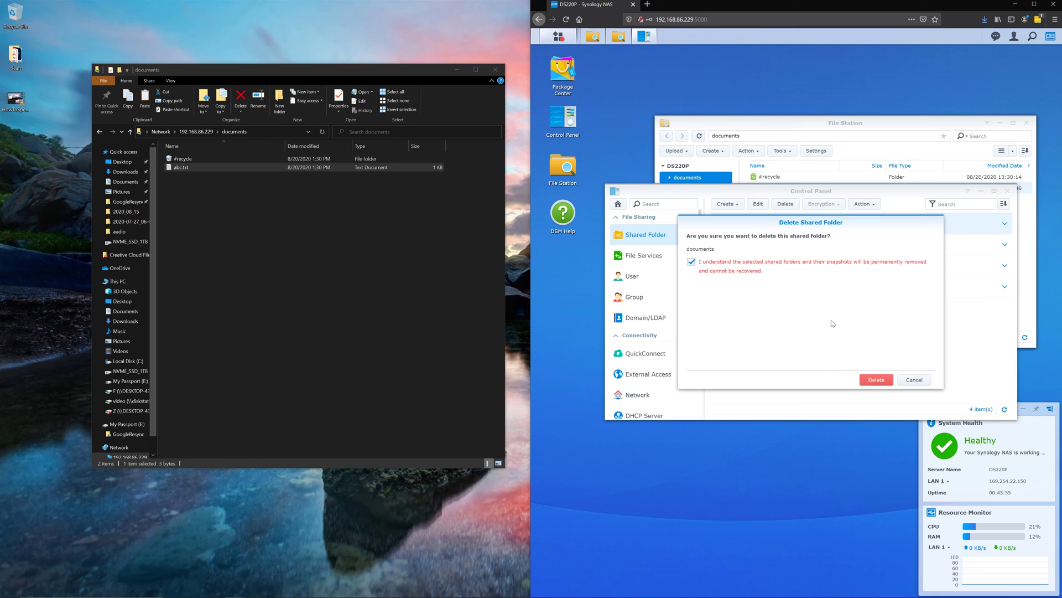
left_click(910, 384)
- Tick encryption in the documents share's edit settings, then discard the changes without saving
left_click(755, 205)
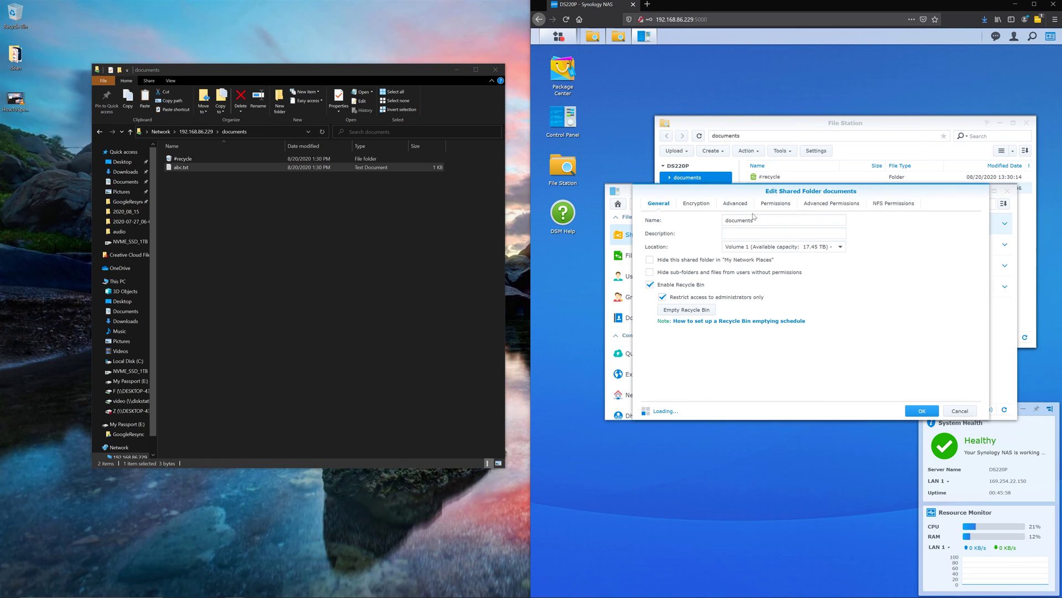
left_click(702, 204)
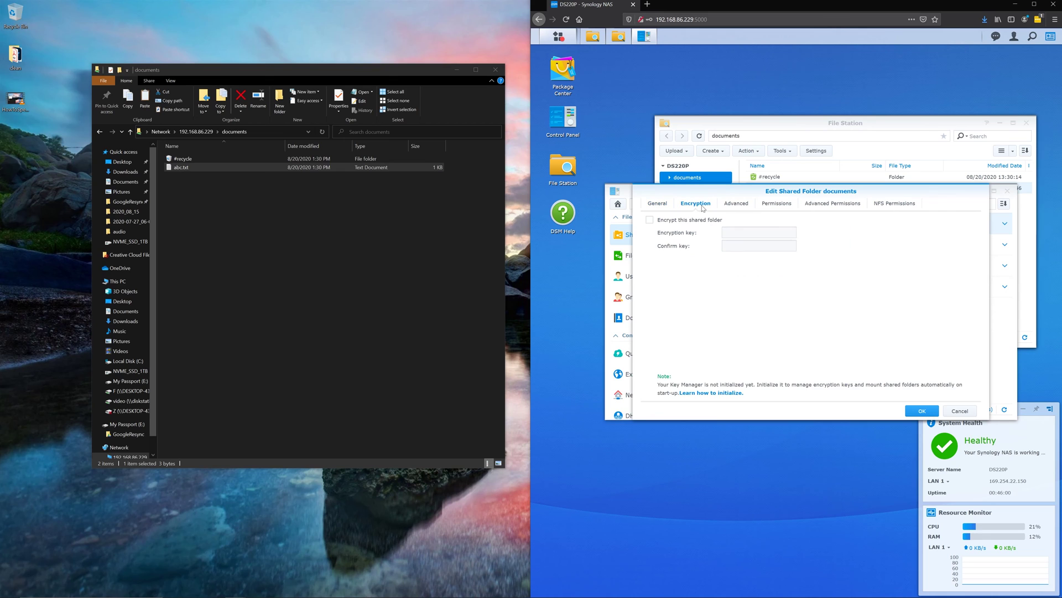
left_click(710, 222)
left_click(960, 410)
left_click(843, 319)
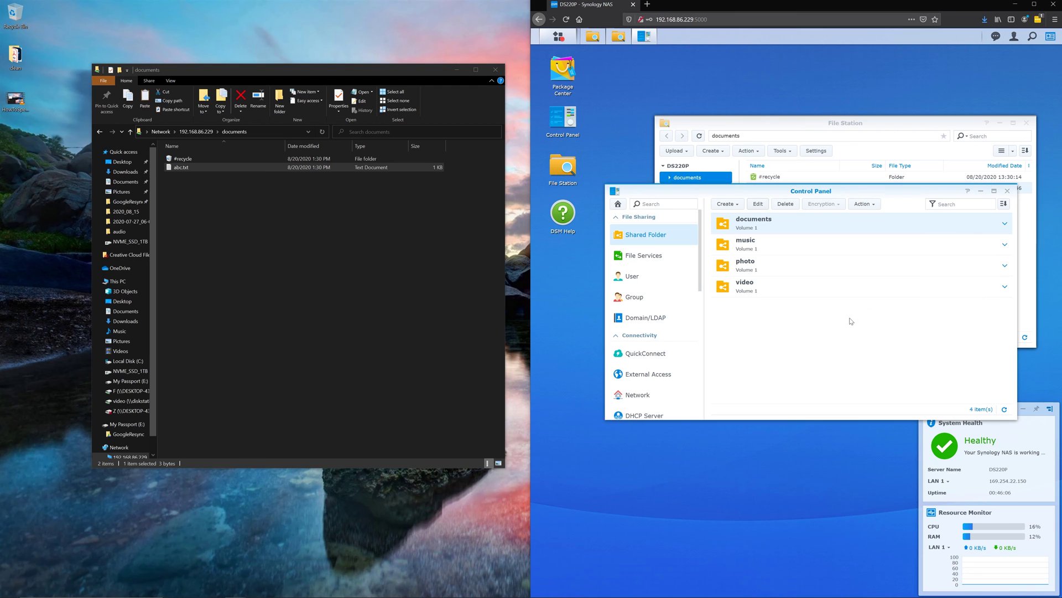
left_click(324, 218)
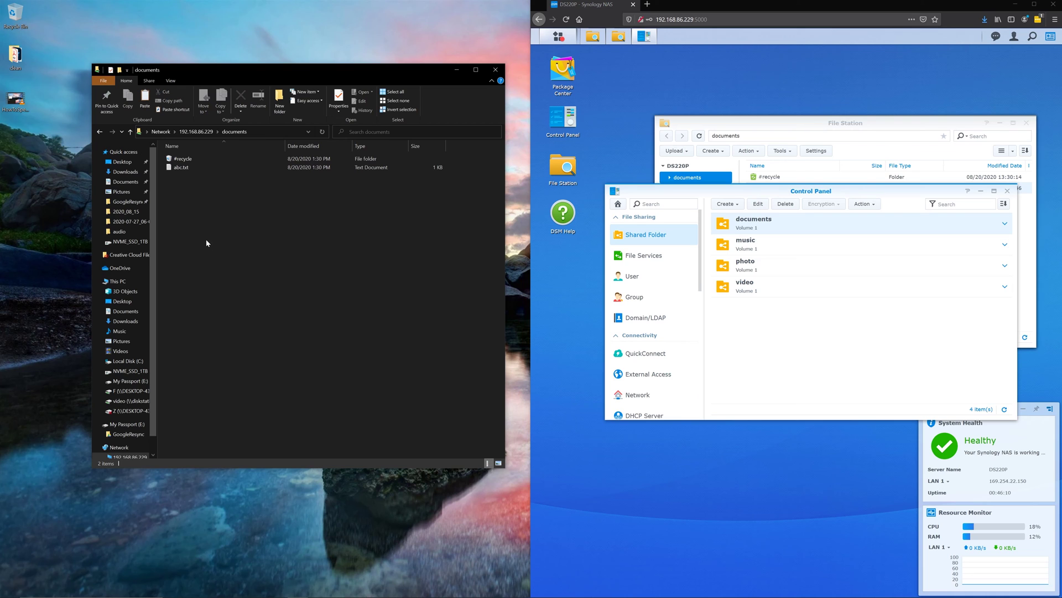
- Map the NAS video share at \\192.168.86.229 as network drive P: using different credentials
left_click(133, 281)
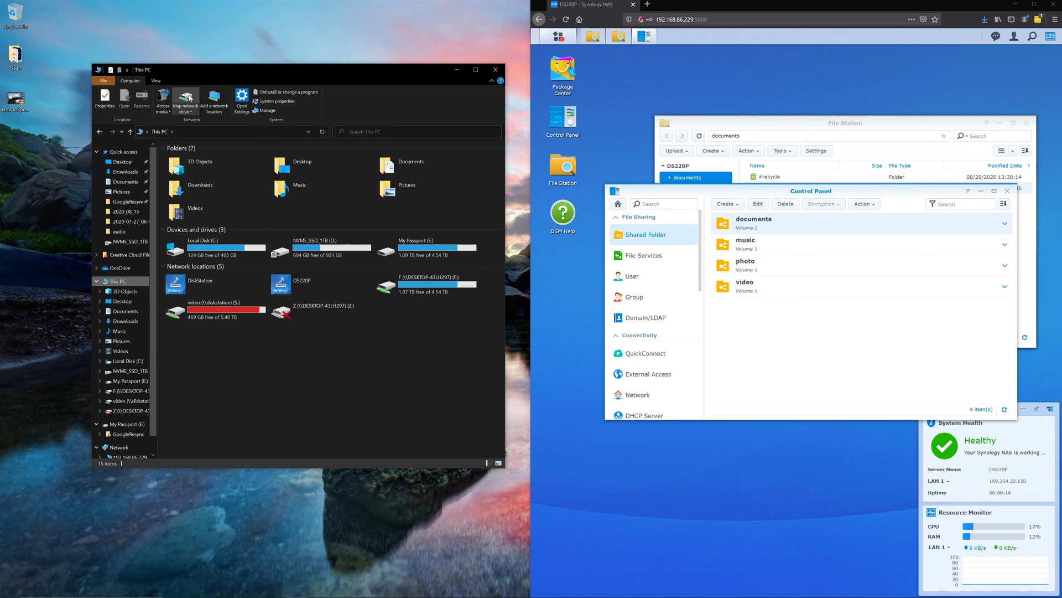
left_click(188, 98)
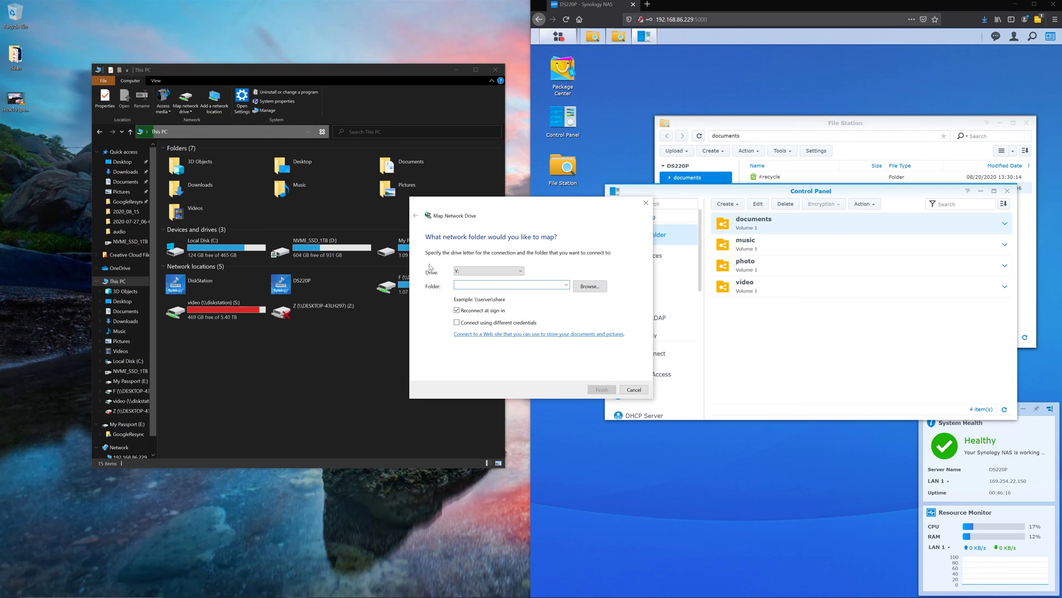
left_click(466, 273)
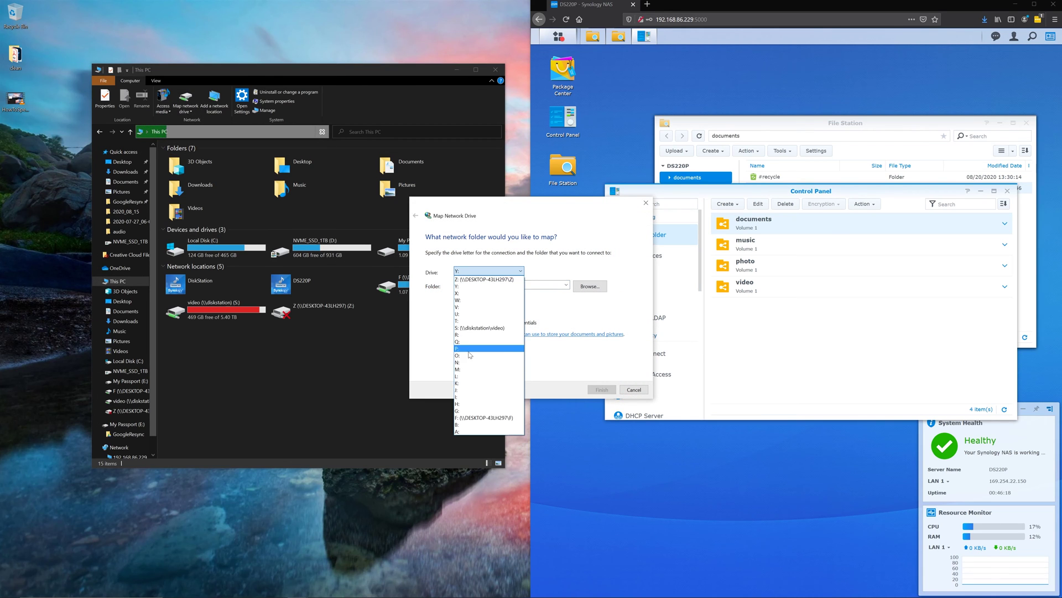
left_click(487, 351)
key("Tab")
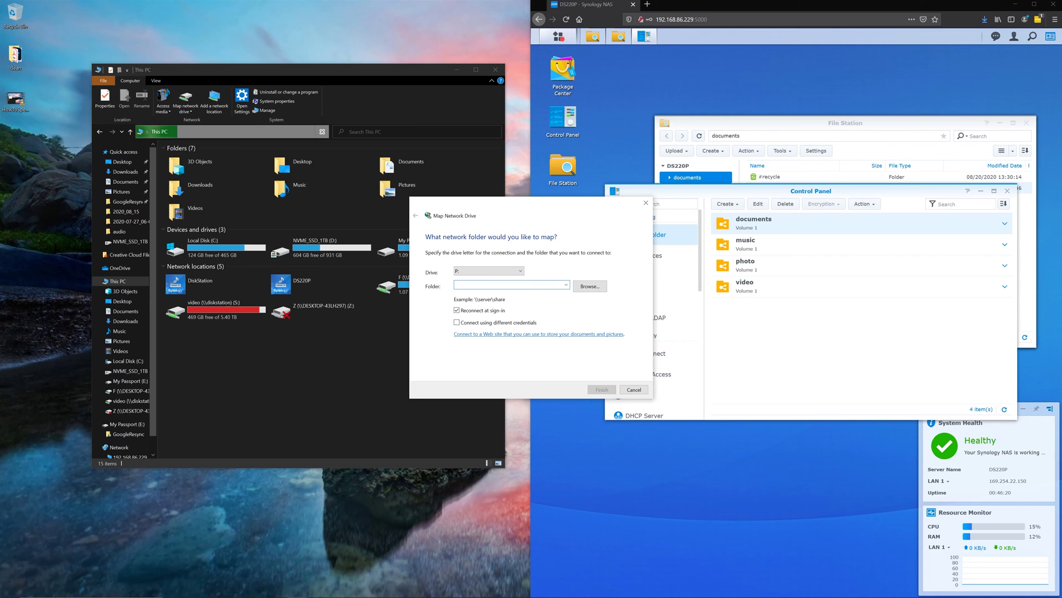
type("\\\\")
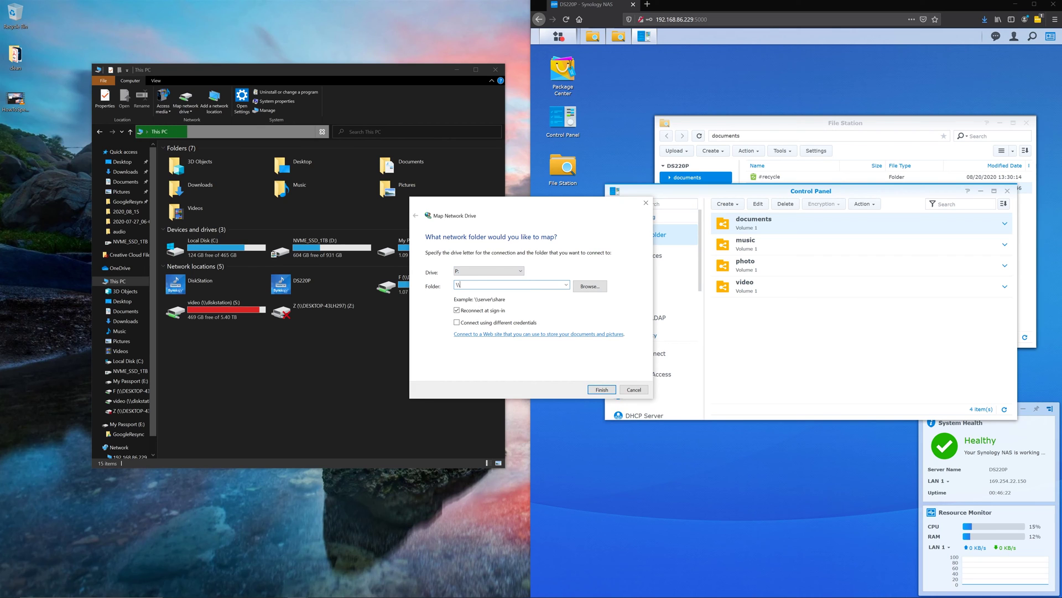
type("192.168")
key("BackSpace")
key("BackSpace")
key("BackSpace")
type("68.86.229")
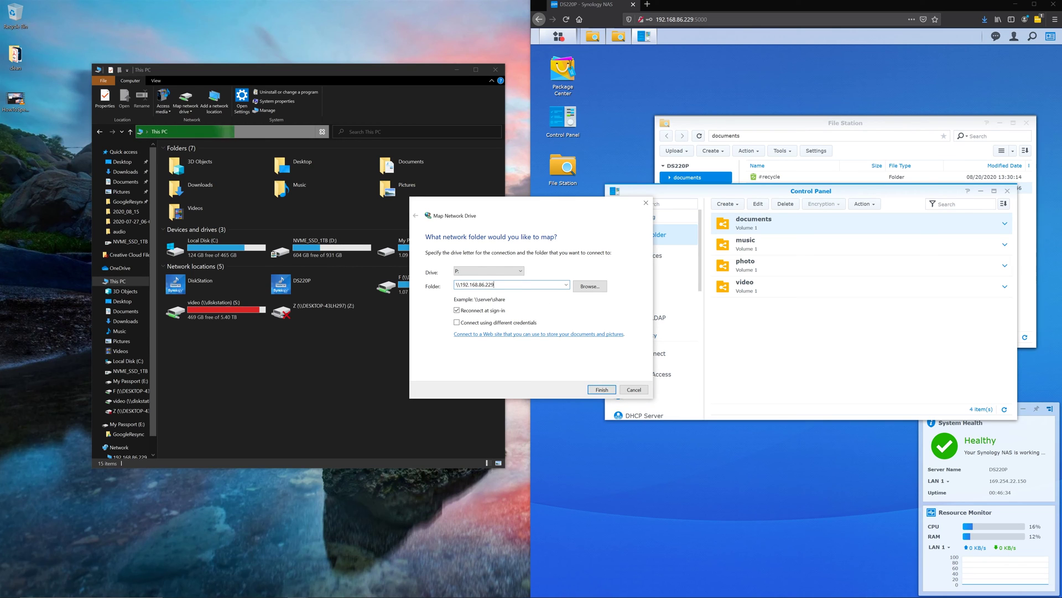
key("ctrl+a")
key("Return")
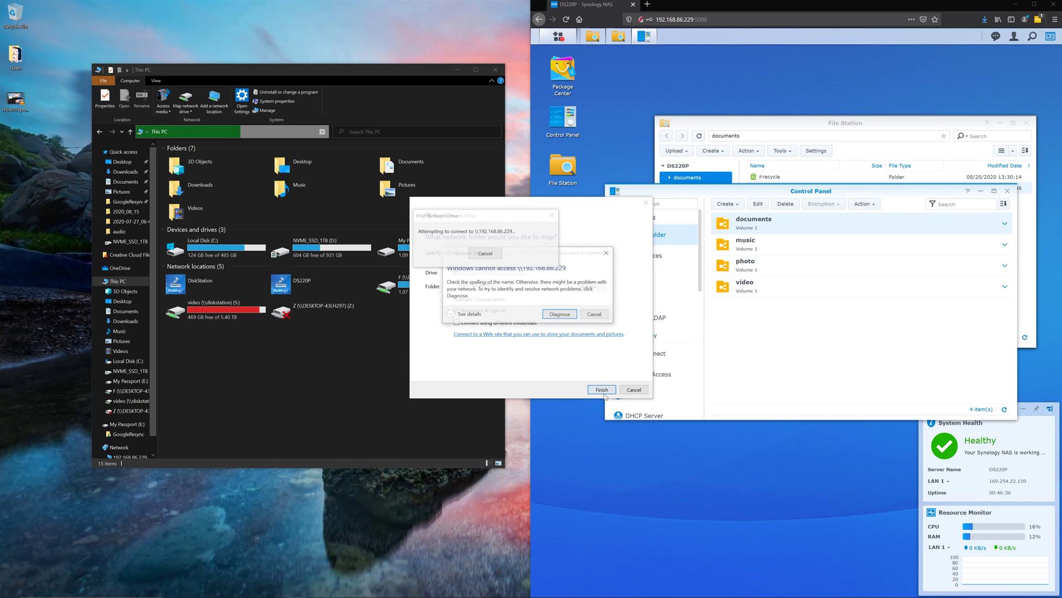
left_click(595, 314)
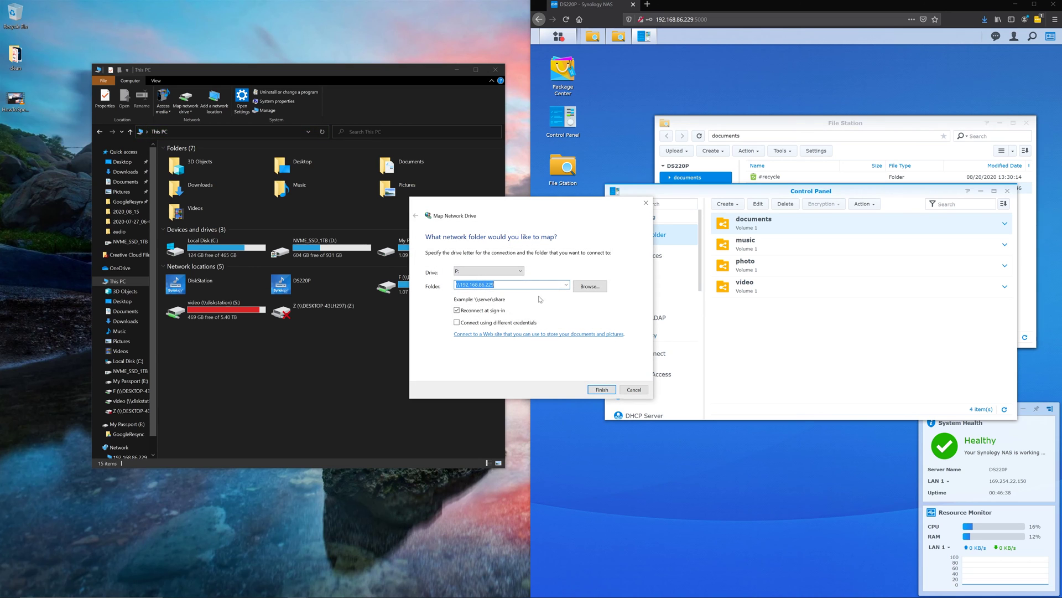
left_click(503, 322)
left_click(510, 285)
left_click(601, 390)
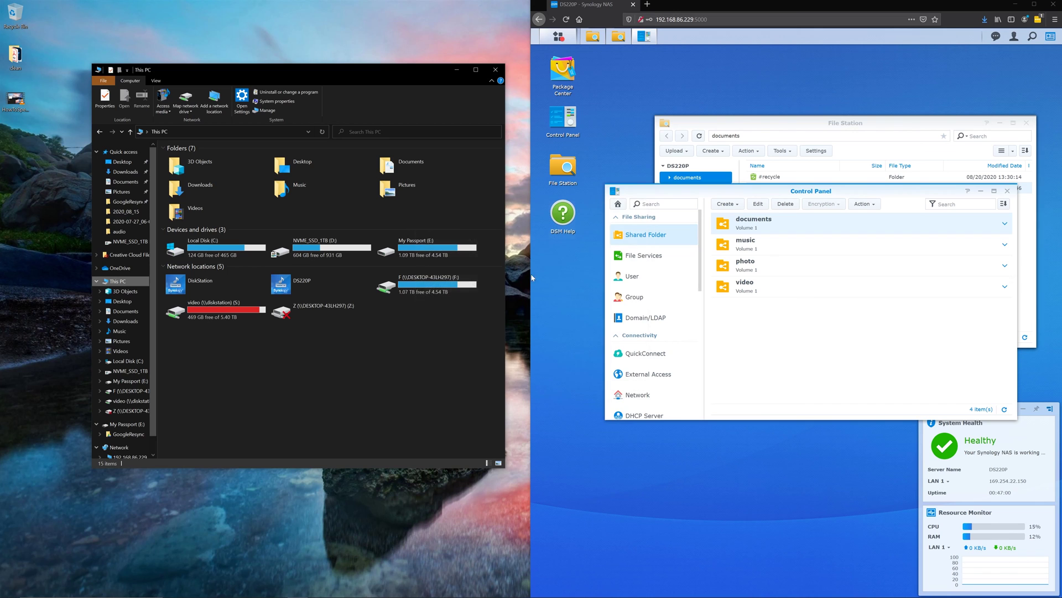
- Open drive P: and play HowToSpeedUpYourTransfers.mp4 to confirm it works
left_click(408, 316)
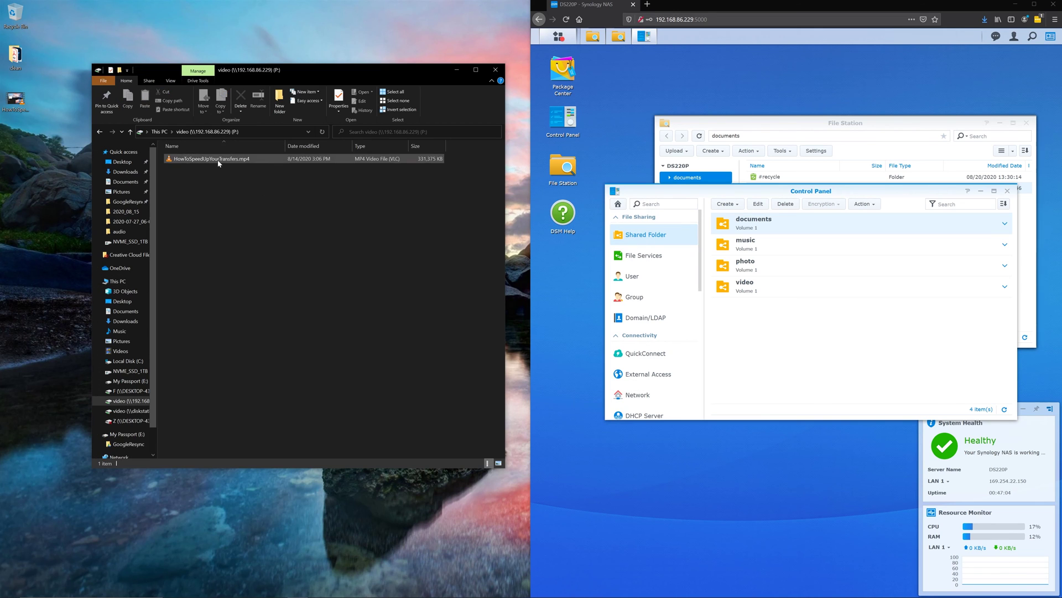
double_click(219, 162)
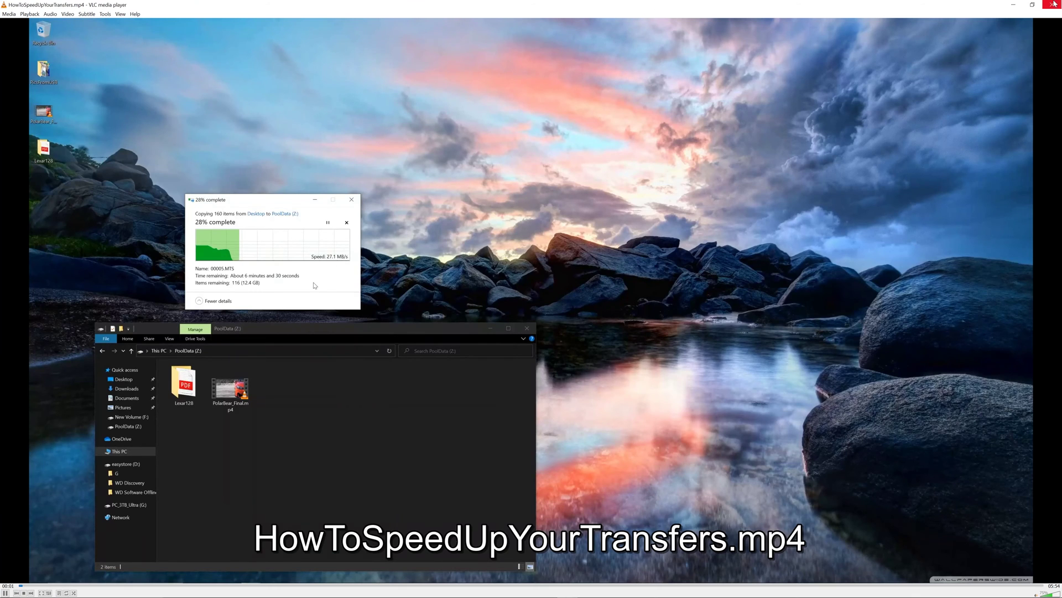
left_click(1054, 4)
left_click(399, 239)
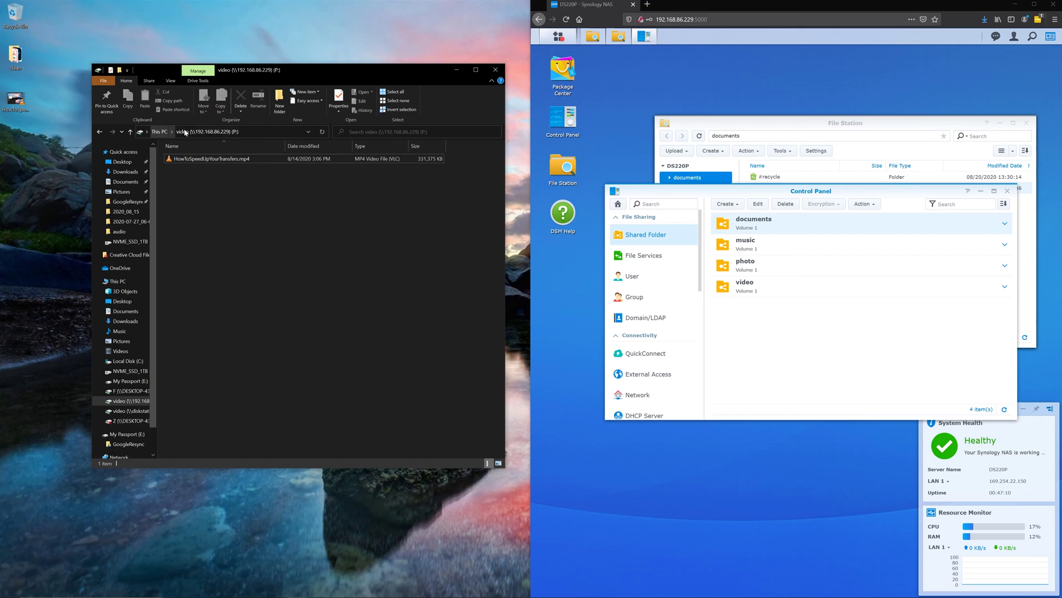
left_click(168, 132)
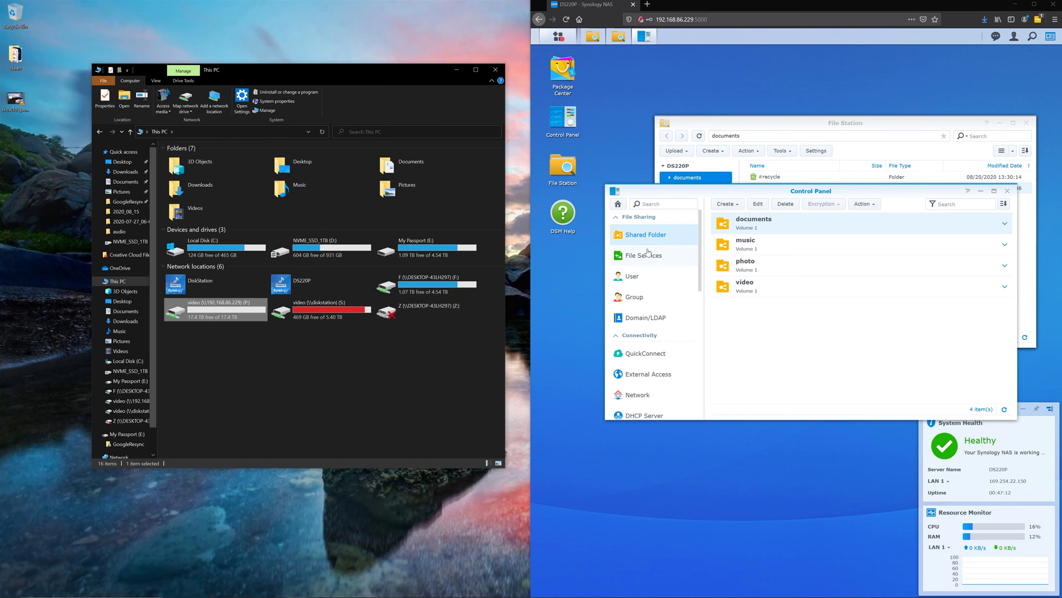